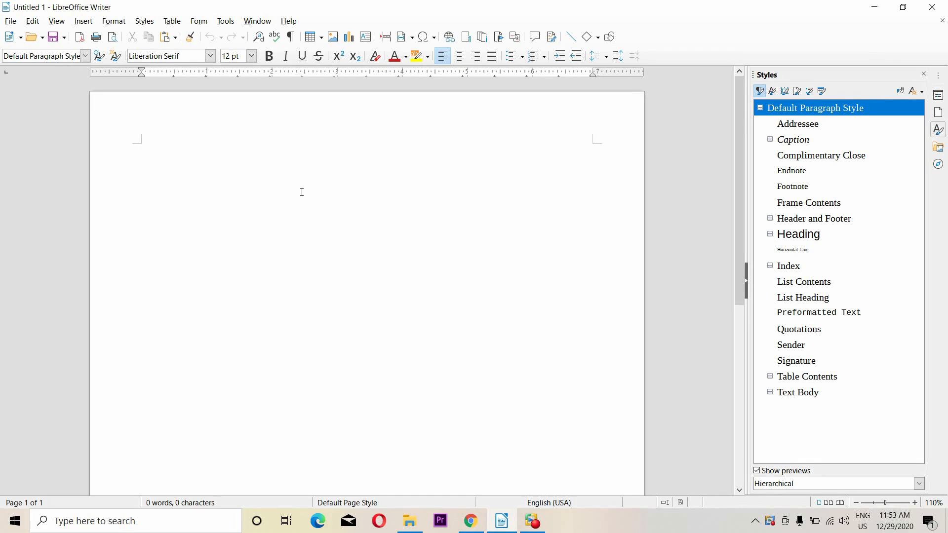
click(146, 21)
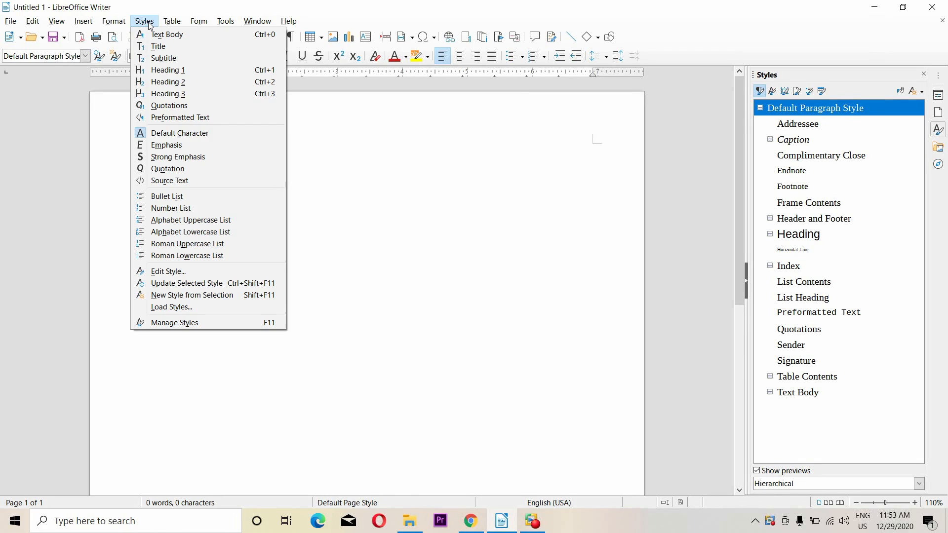
mouse_move(175, 23)
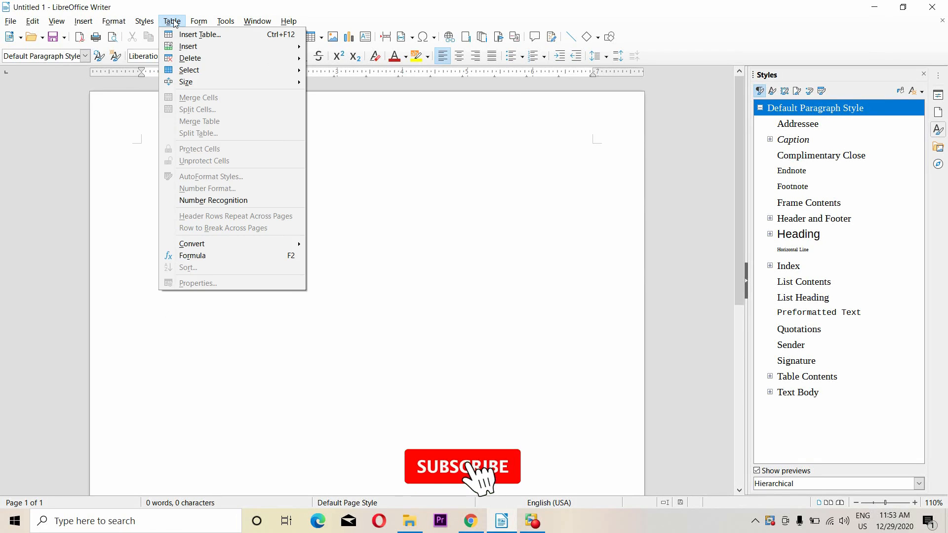
mouse_move(144, 21)
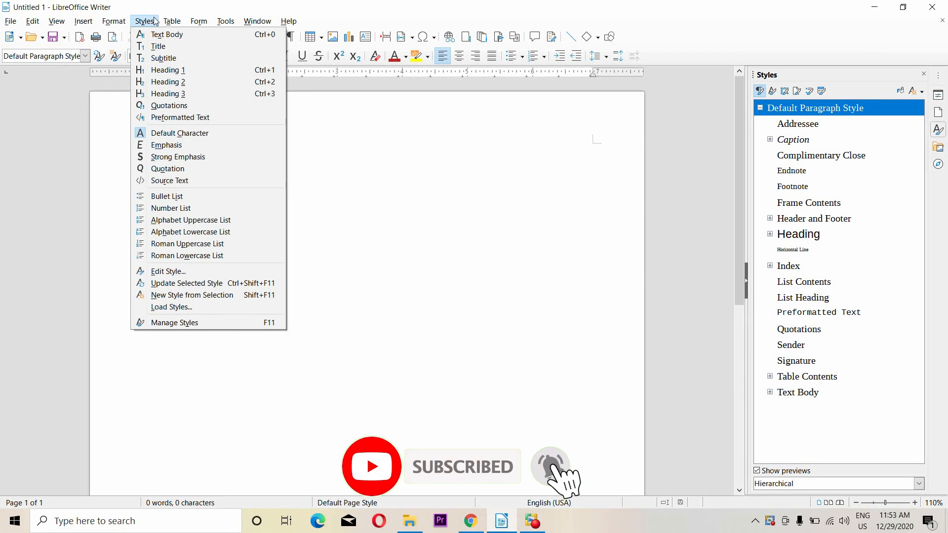
click(462, 226)
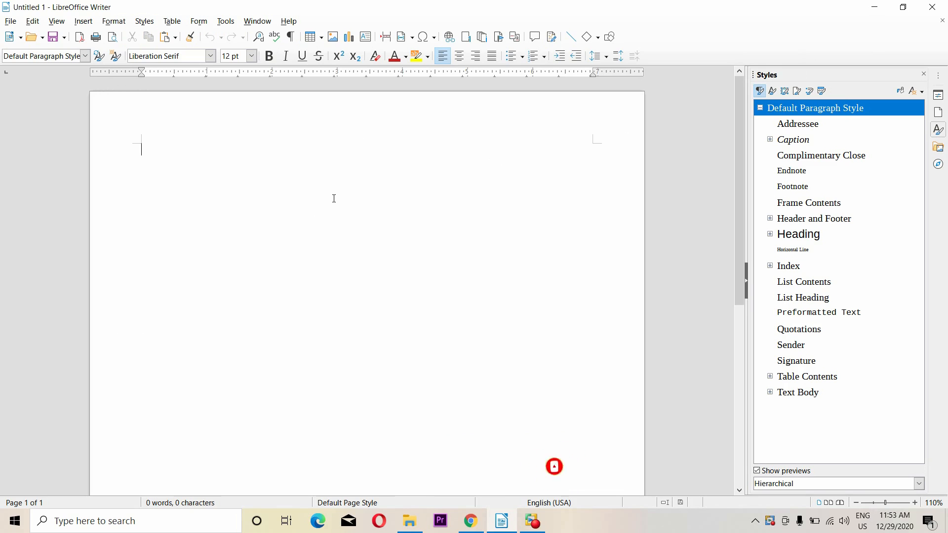
Start a new table in the blank document and set its size to 5 columns and 5 rows
click(177, 22)
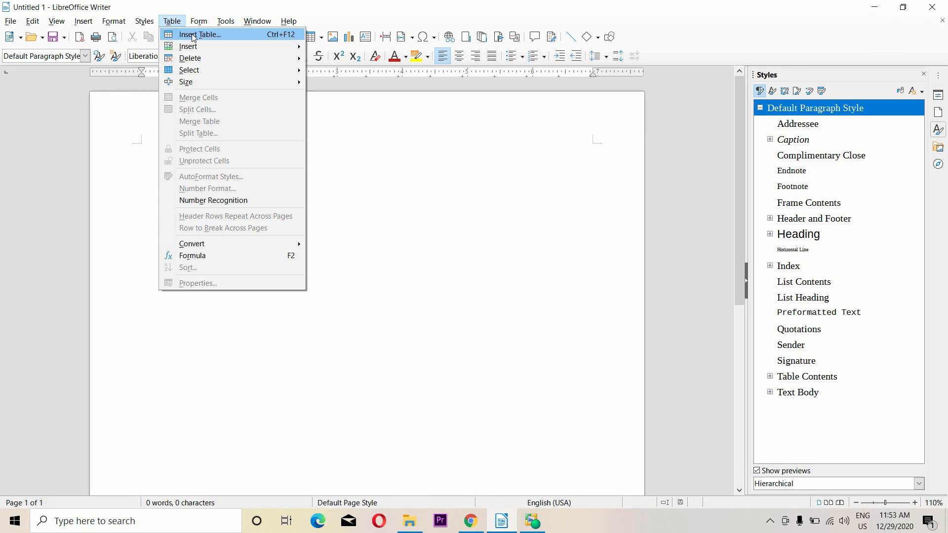
click(284, 37)
drag(446, 128, 359, 129)
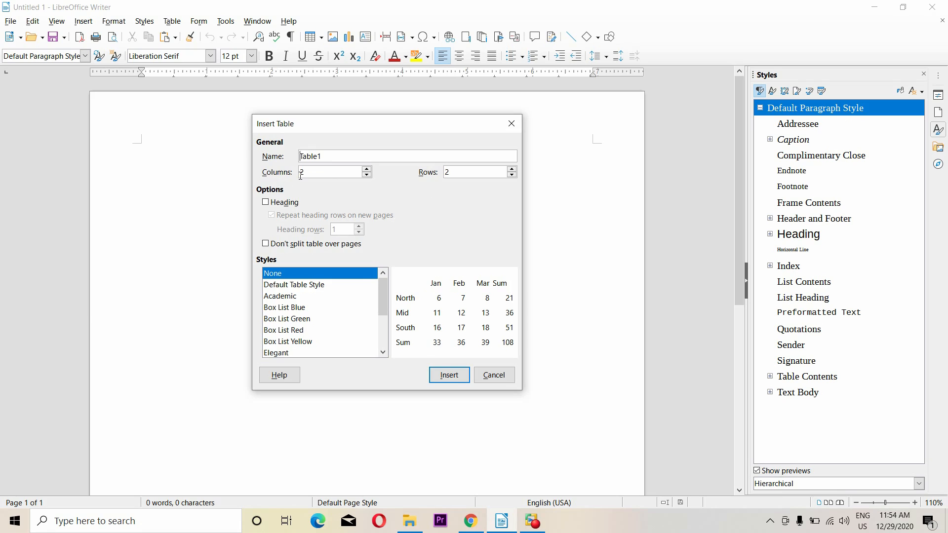
click(367, 169)
click(367, 169)
click(367, 169)
click(513, 170)
Try several table styles, choose Box List Green and insert the table
click(284, 298)
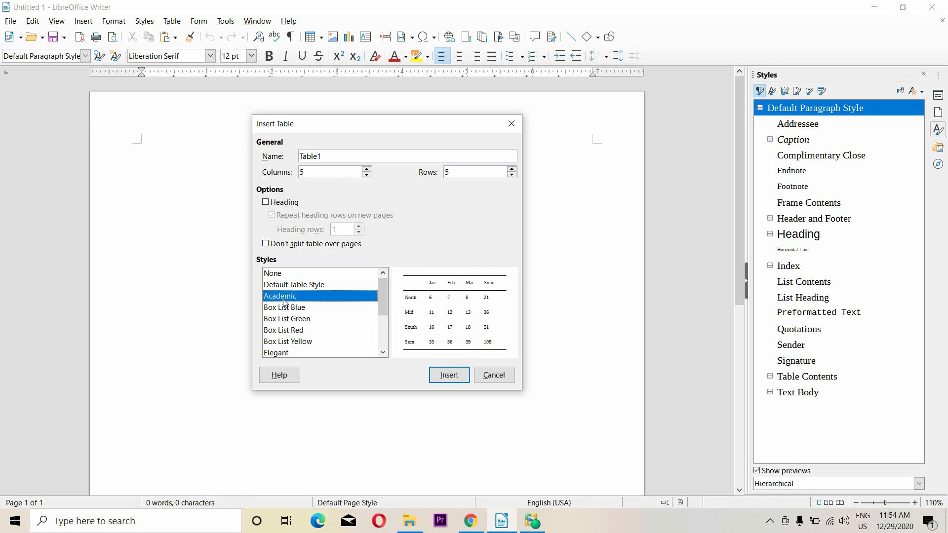
click(287, 308)
click(292, 332)
click(293, 353)
click(293, 319)
click(292, 308)
click(293, 297)
click(297, 319)
click(447, 374)
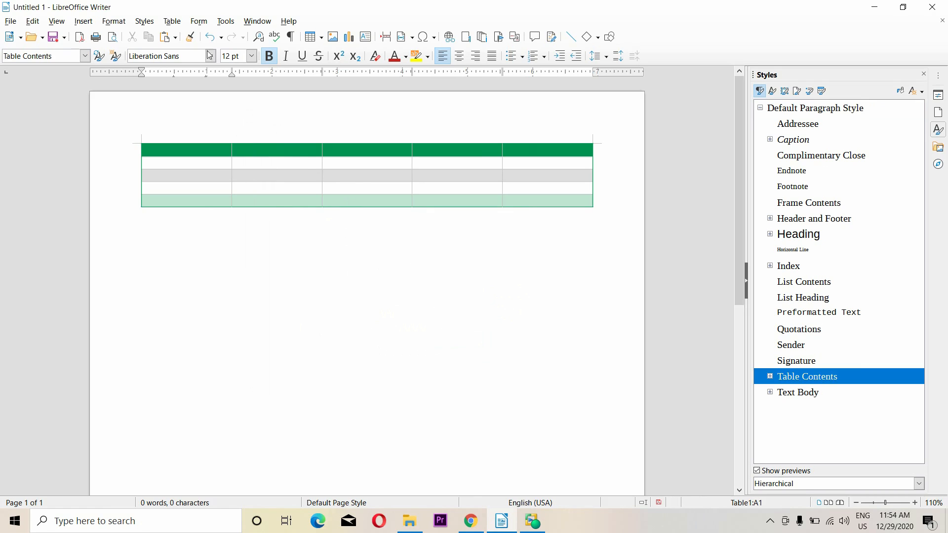
click(200, 21)
mouse_move(172, 21)
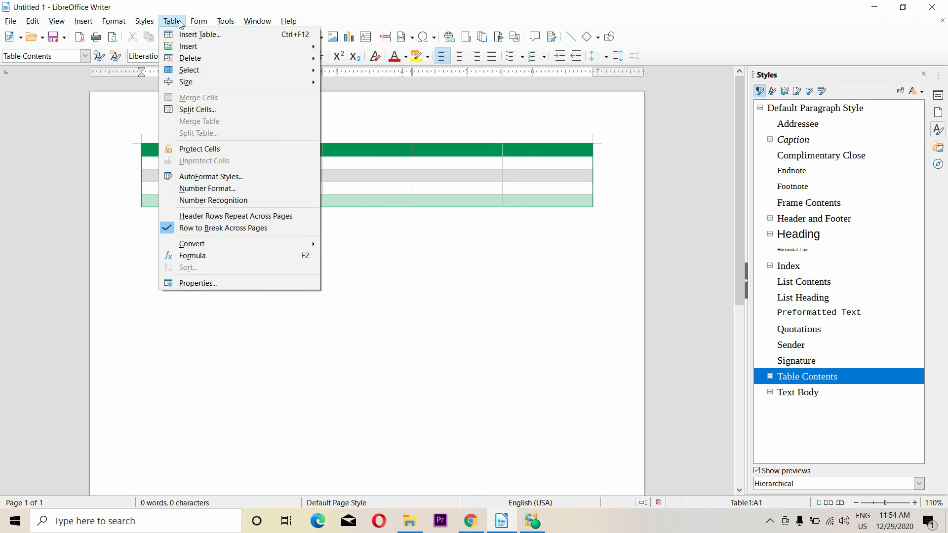
mouse_move(250, 46)
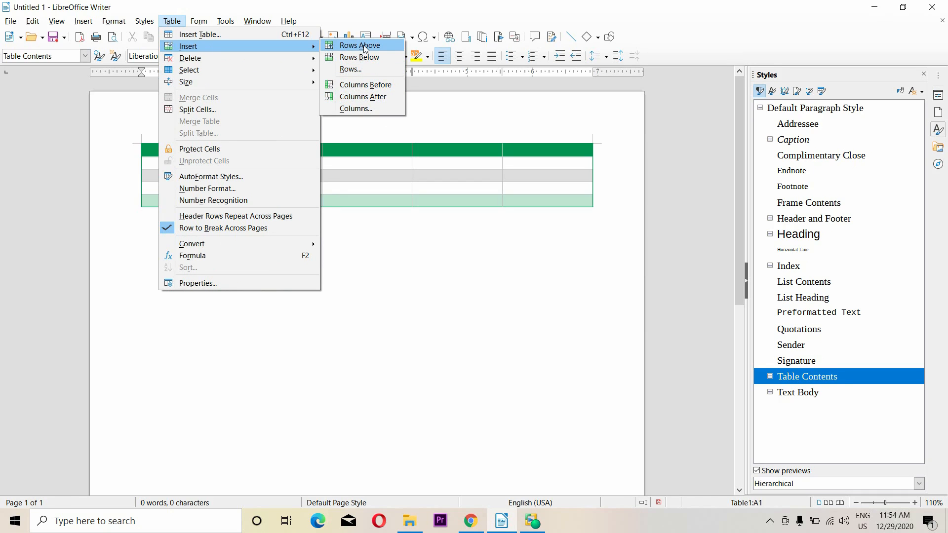
click(327, 195)
Insert one row above and one row below the third row of the table
click(202, 174)
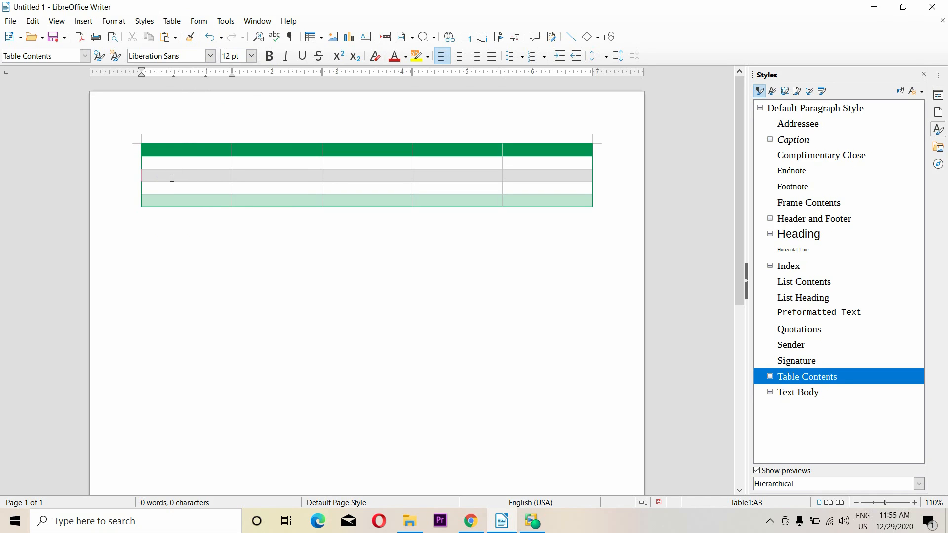
click(172, 21)
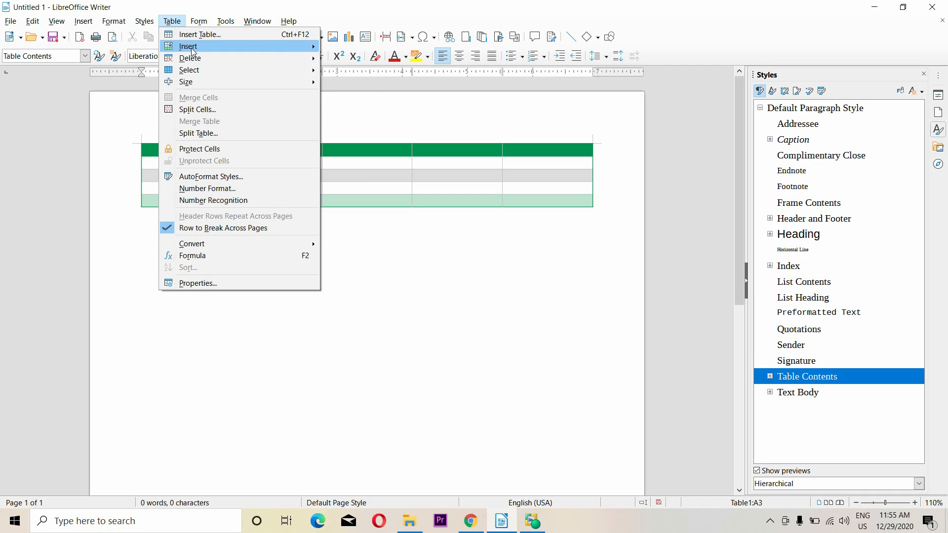
mouse_move(207, 47)
click(361, 46)
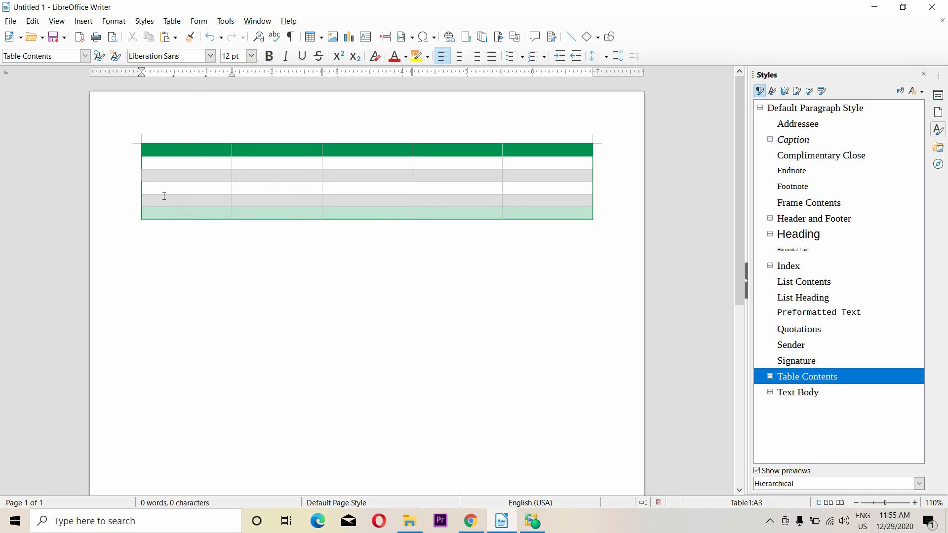
click(178, 25)
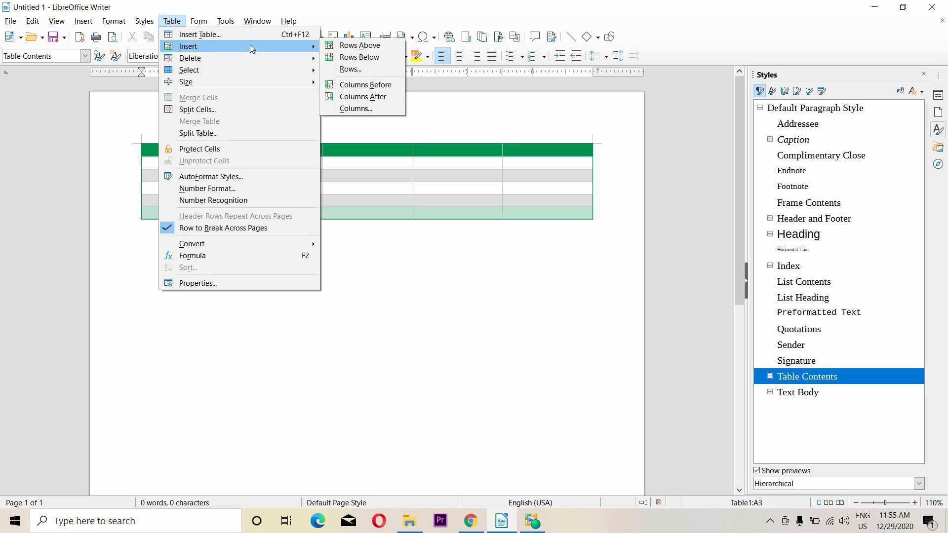
click(353, 57)
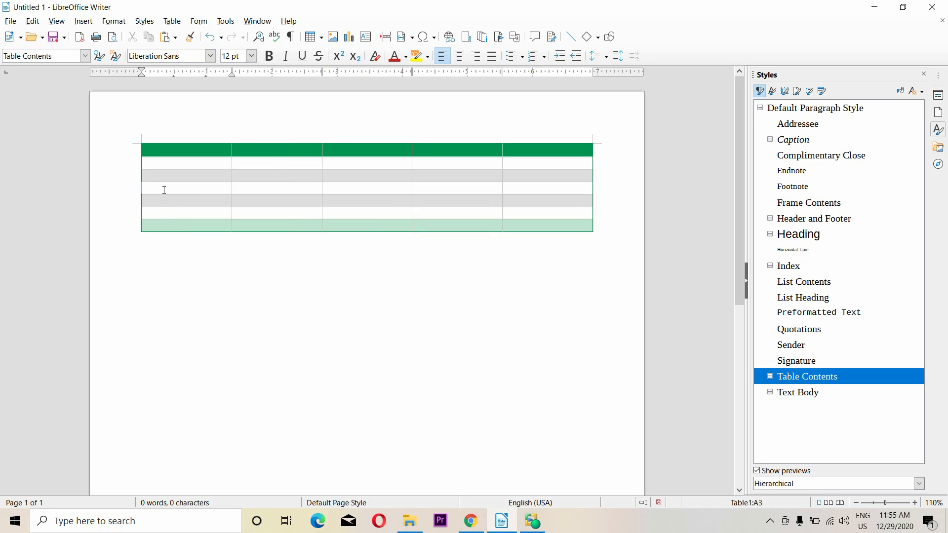
Insert 5 rows at once below the current row of the table
click(199, 21)
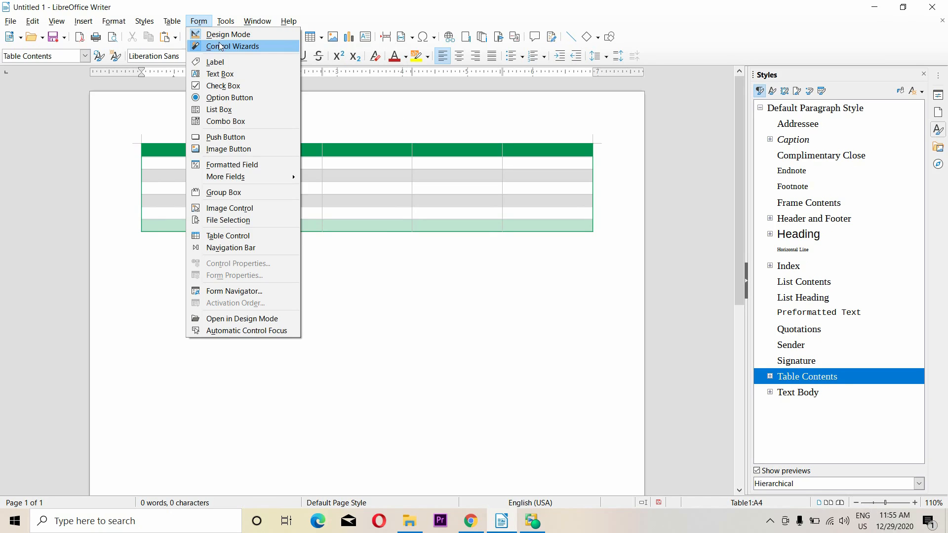
mouse_move(172, 20)
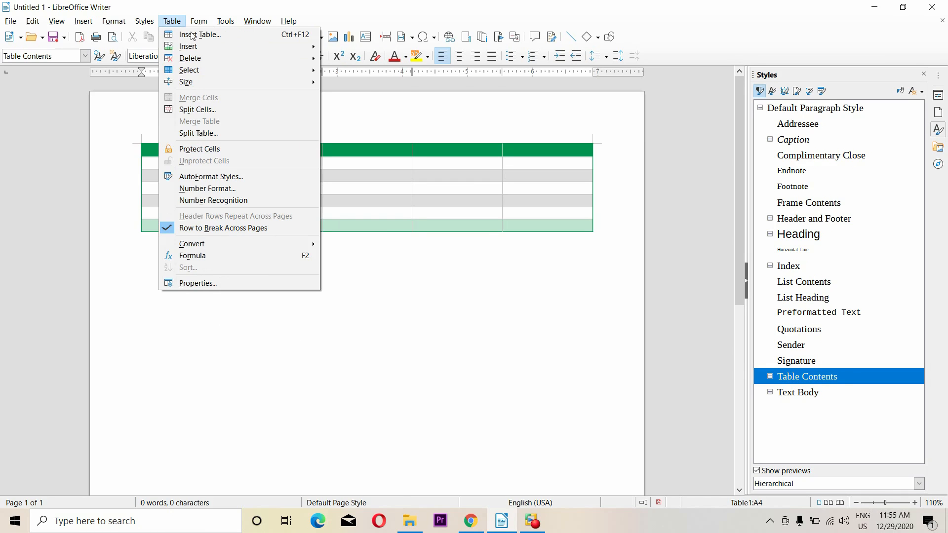
mouse_move(213, 51)
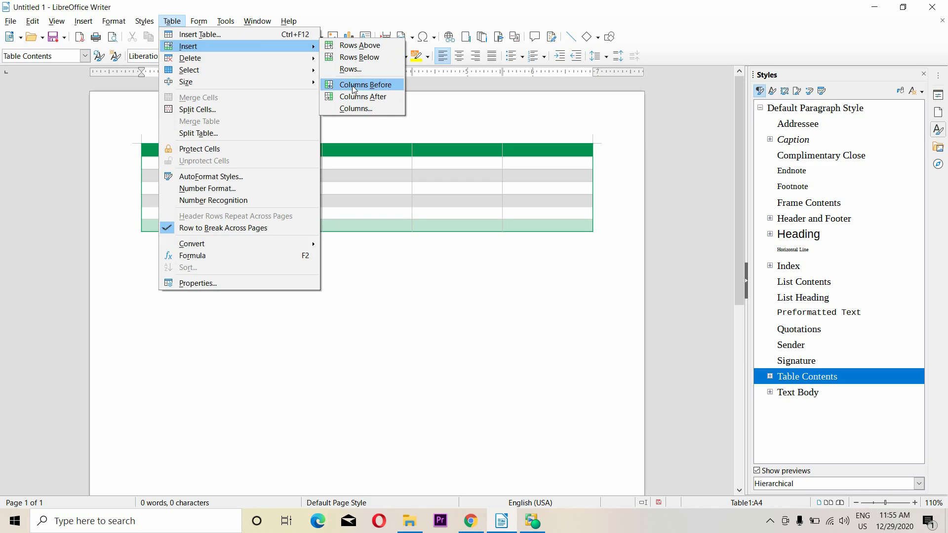
click(351, 70)
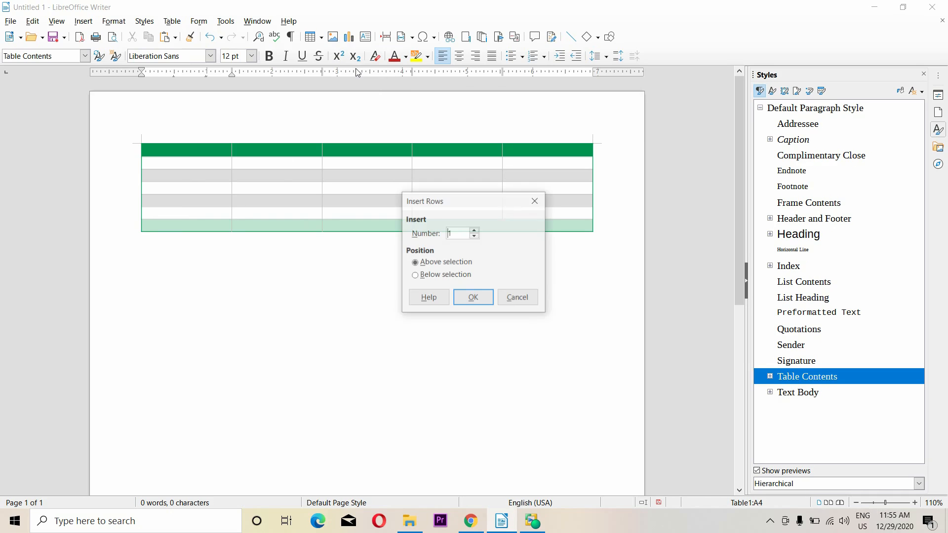
drag(483, 207, 444, 146)
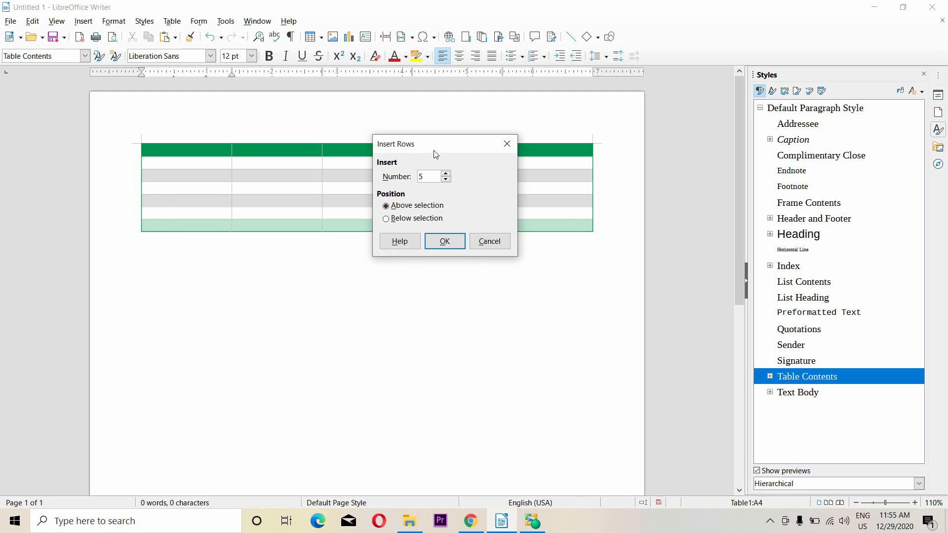
drag(434, 151, 432, 131)
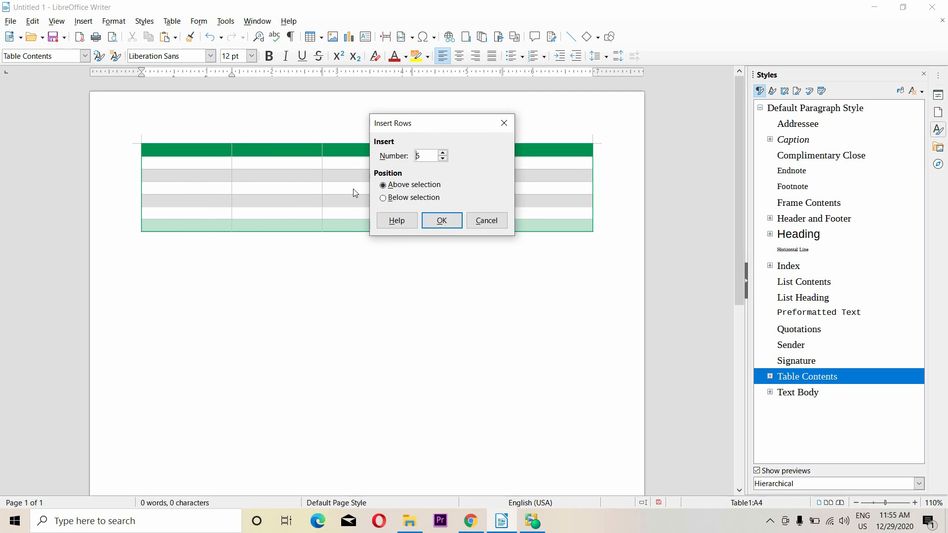
click(397, 199)
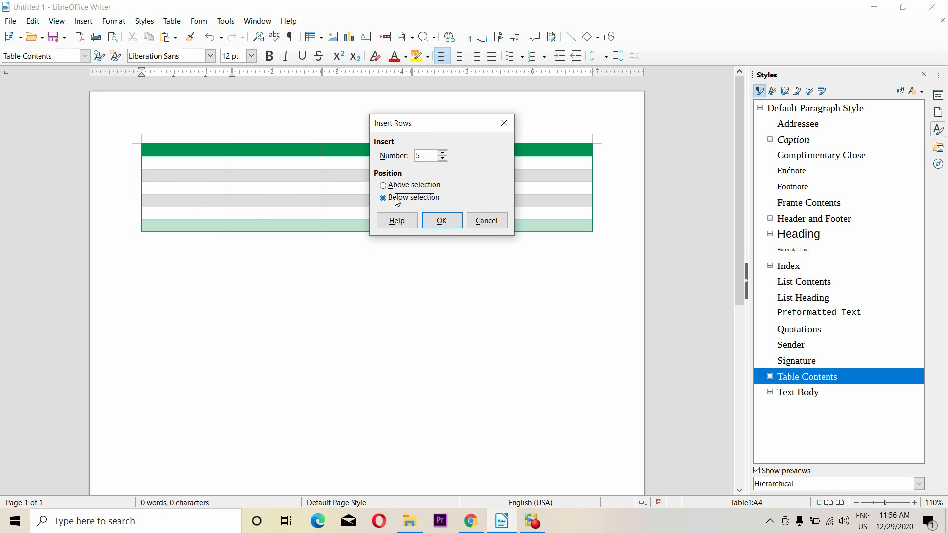
click(441, 223)
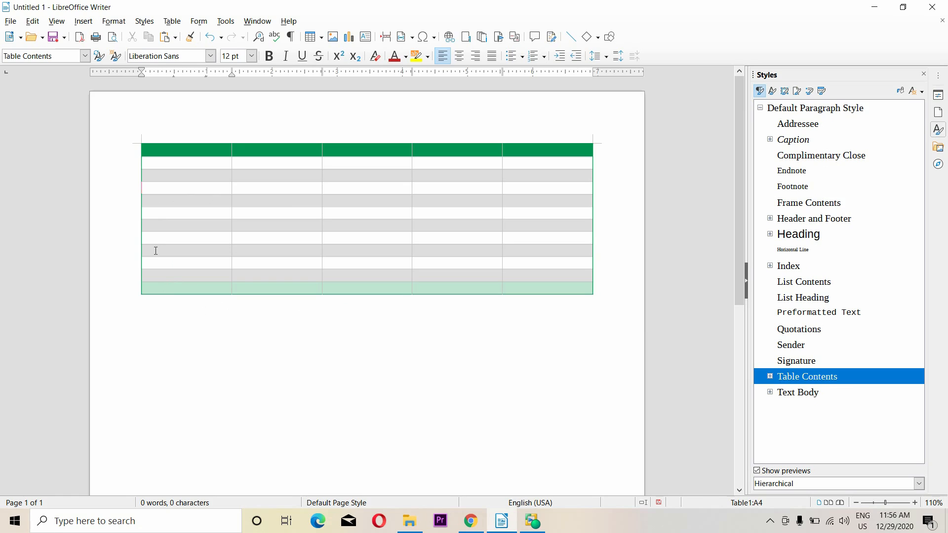
click(264, 187)
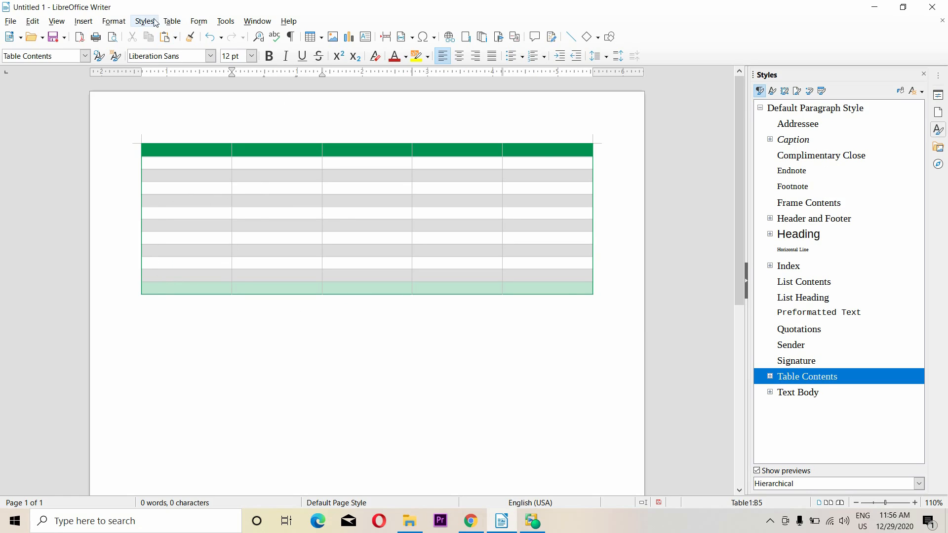
click(173, 22)
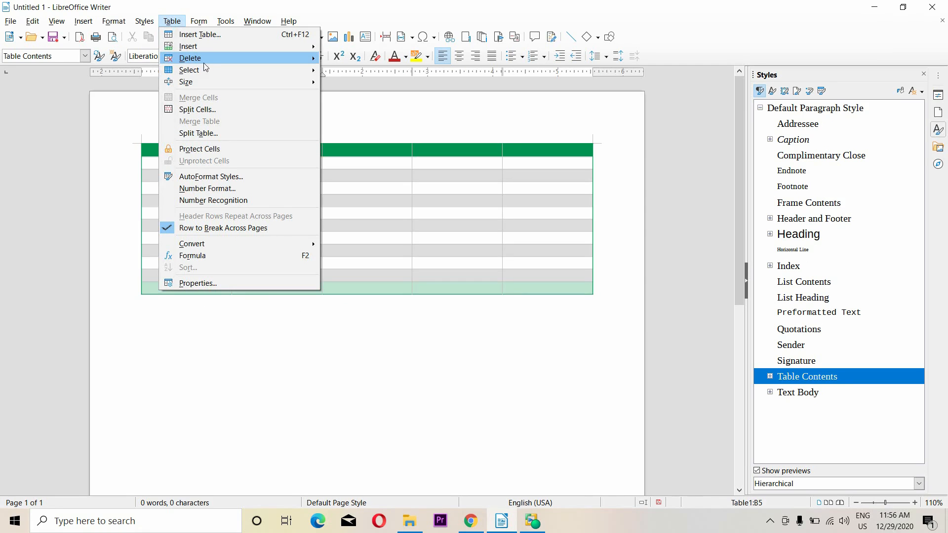
mouse_move(297, 46)
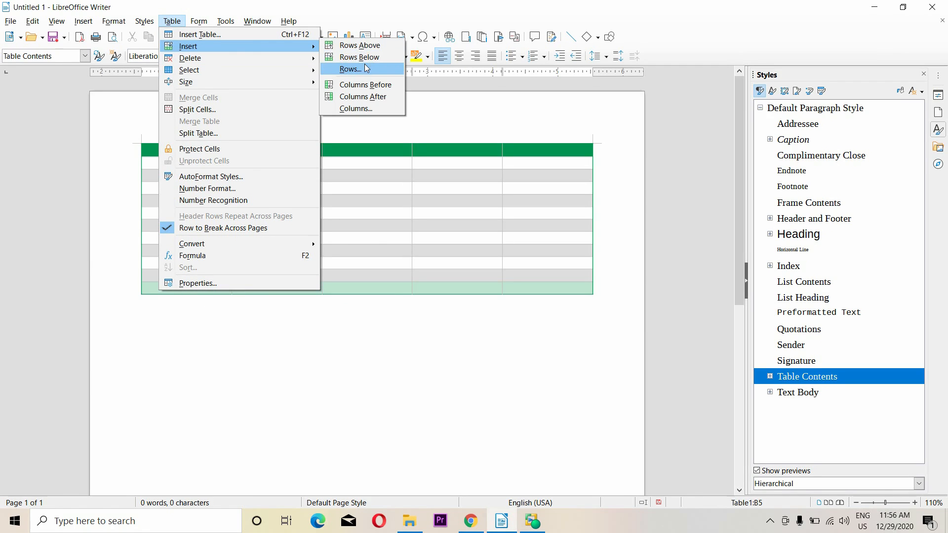
click(344, 203)
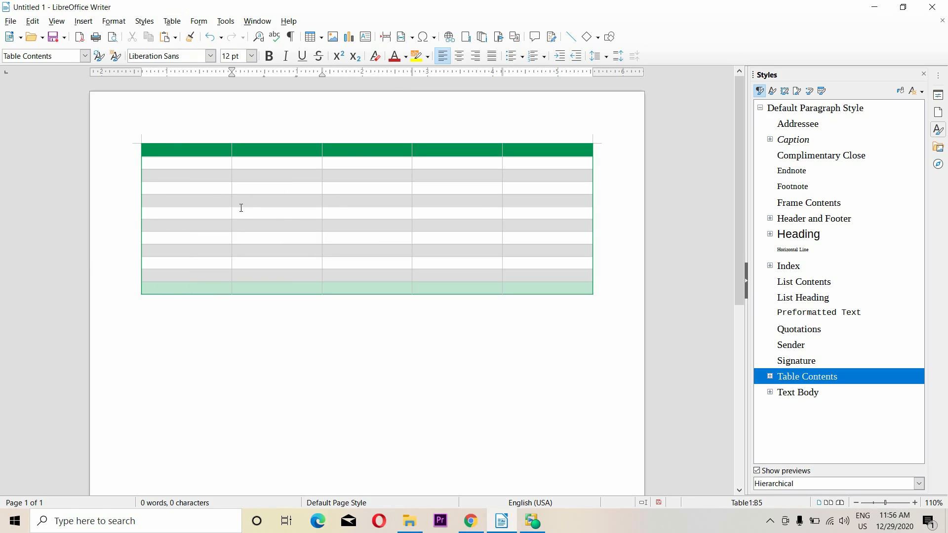
Insert a column before the first column of the table
click(202, 196)
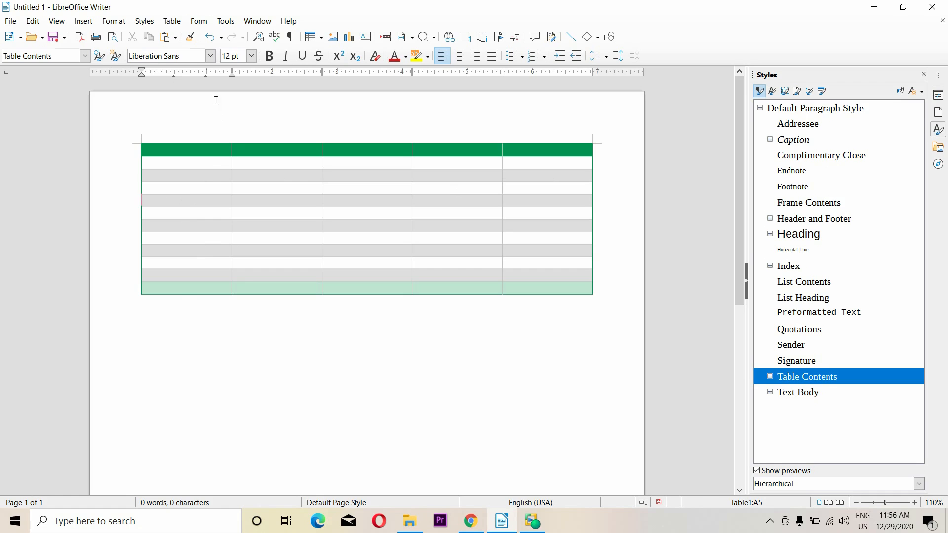
click(172, 21)
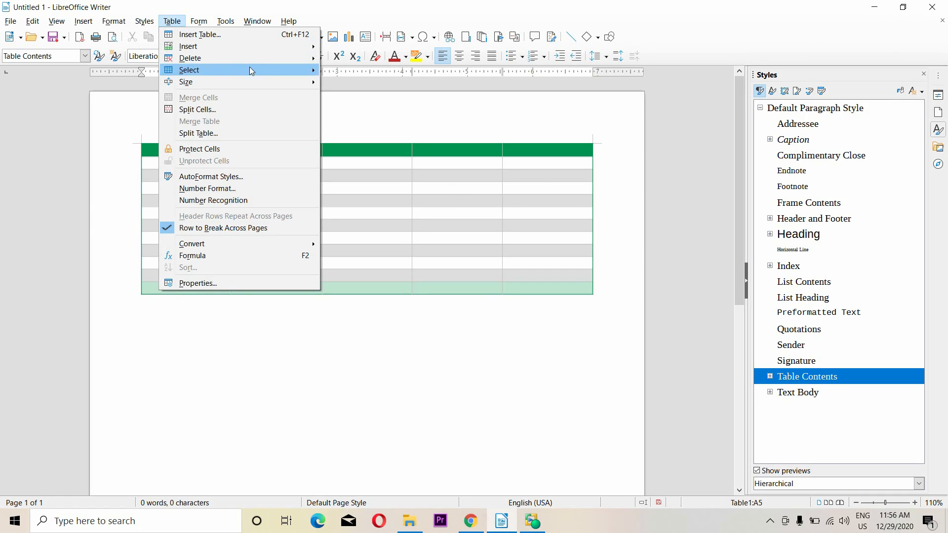
mouse_move(274, 48)
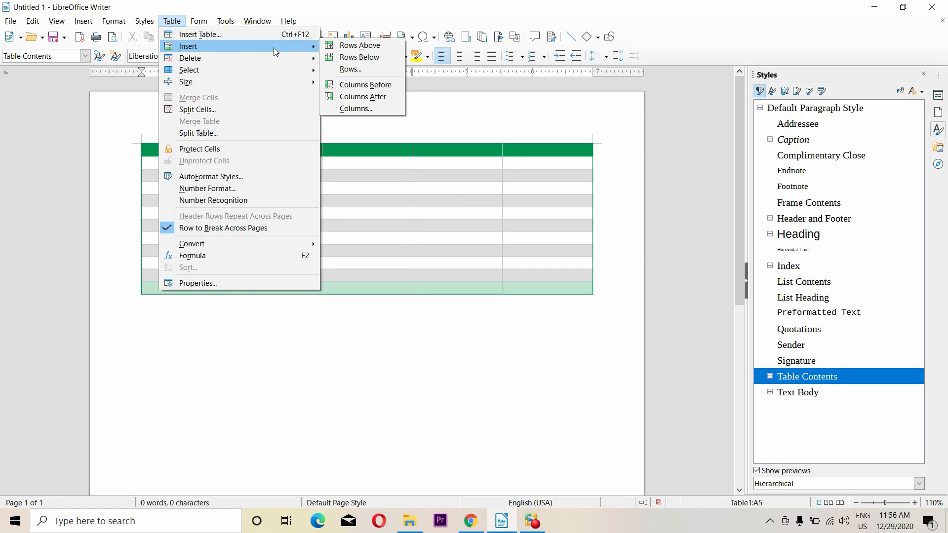
click(374, 87)
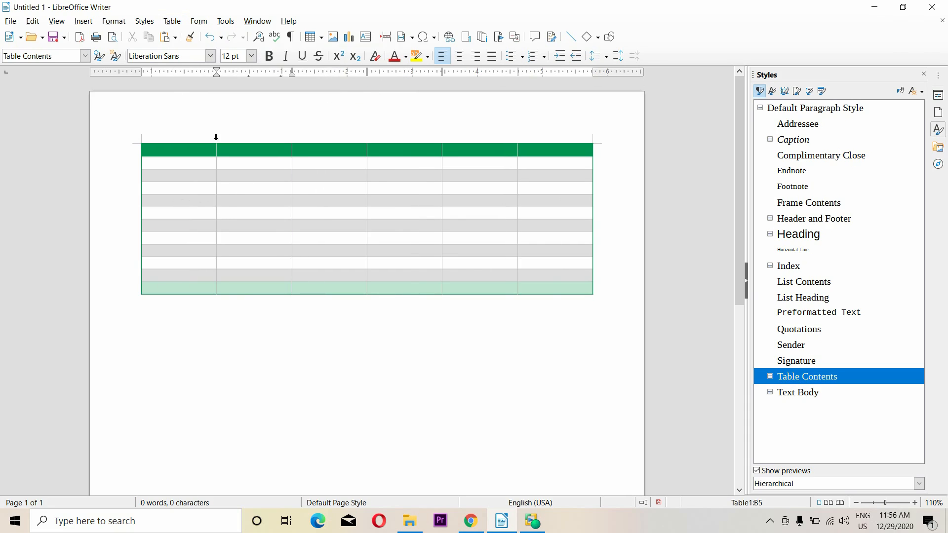
Insert a column after the second column, where the cursor is placed
click(197, 21)
mouse_move(172, 21)
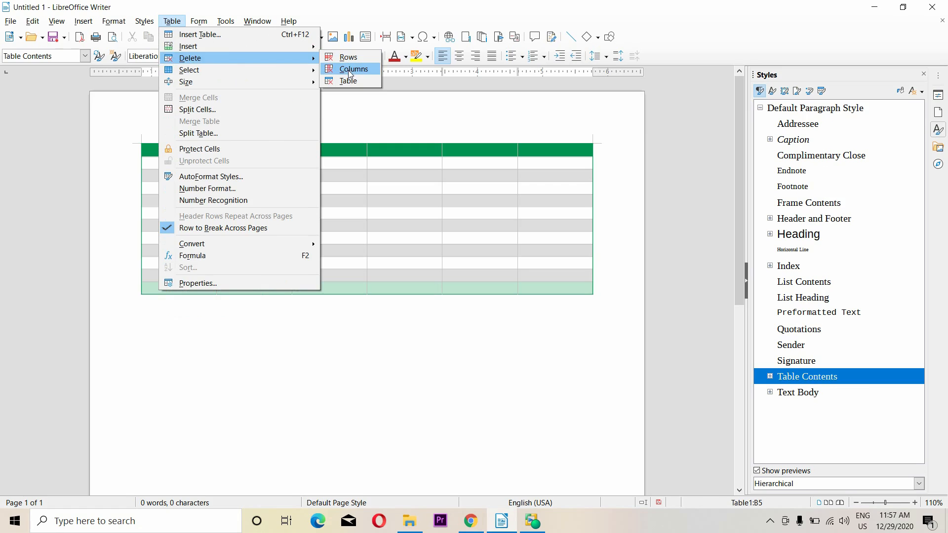
mouse_move(313, 51)
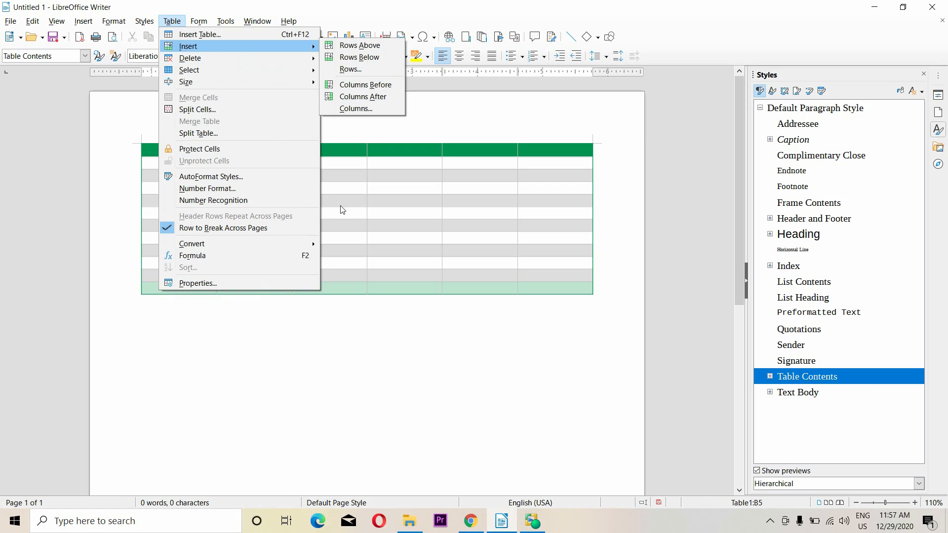
click(377, 100)
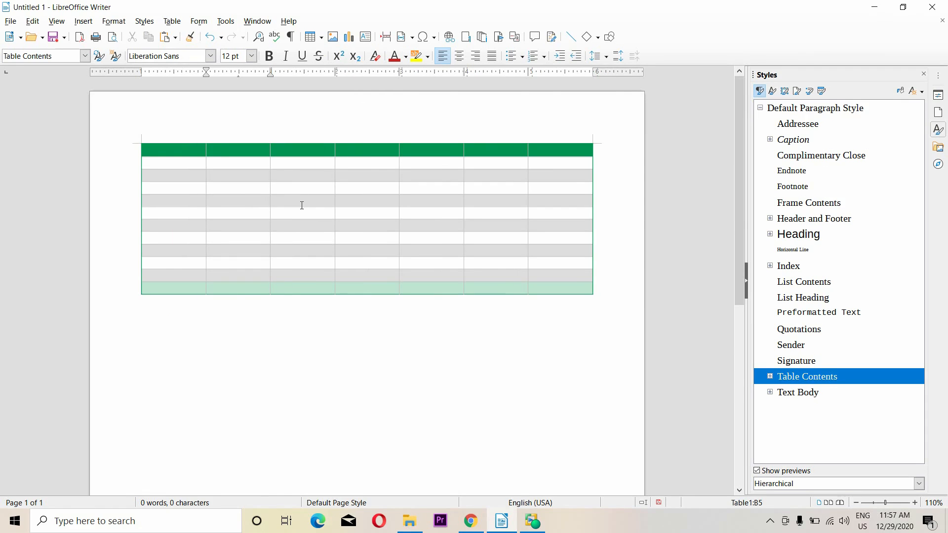
Insert 5 columns at once after the second column of the table
click(170, 25)
mouse_move(301, 48)
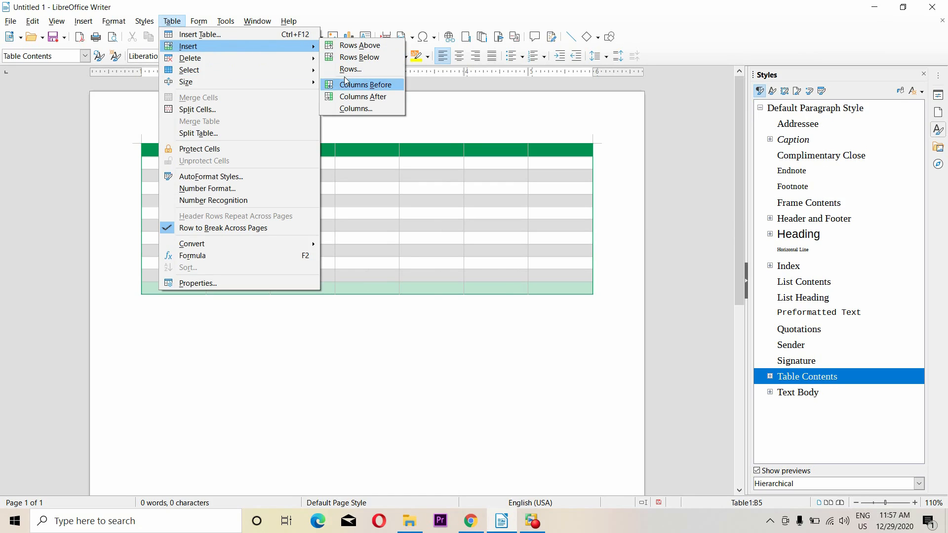
click(363, 113)
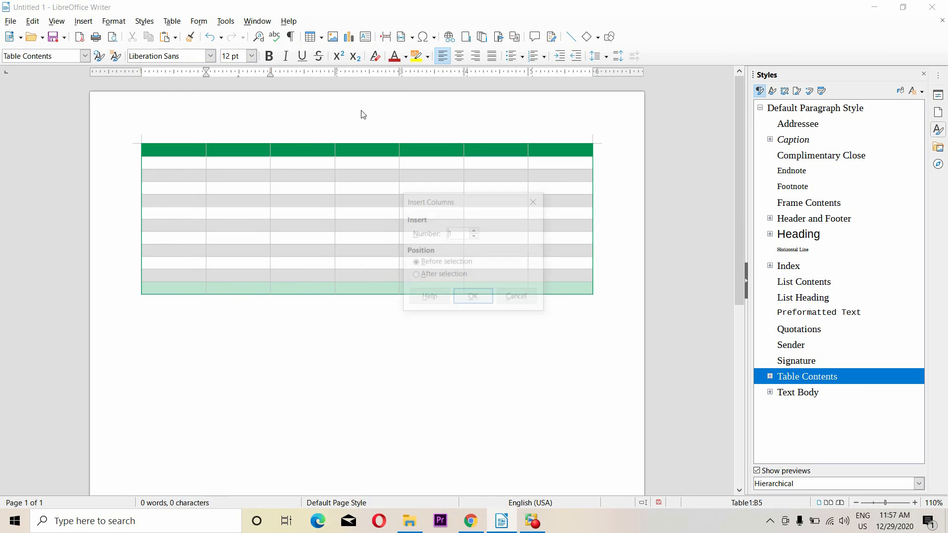
drag(464, 199, 535, 164)
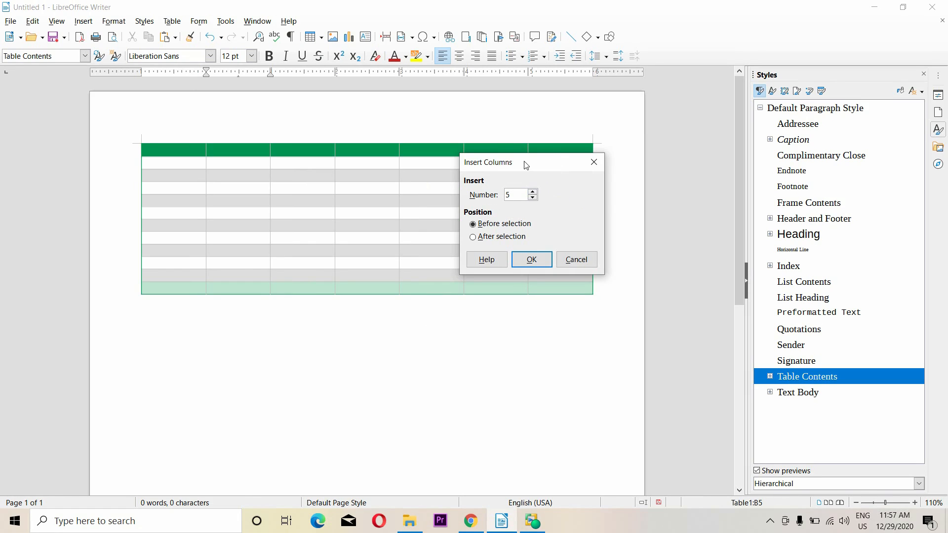
drag(525, 162, 525, 147)
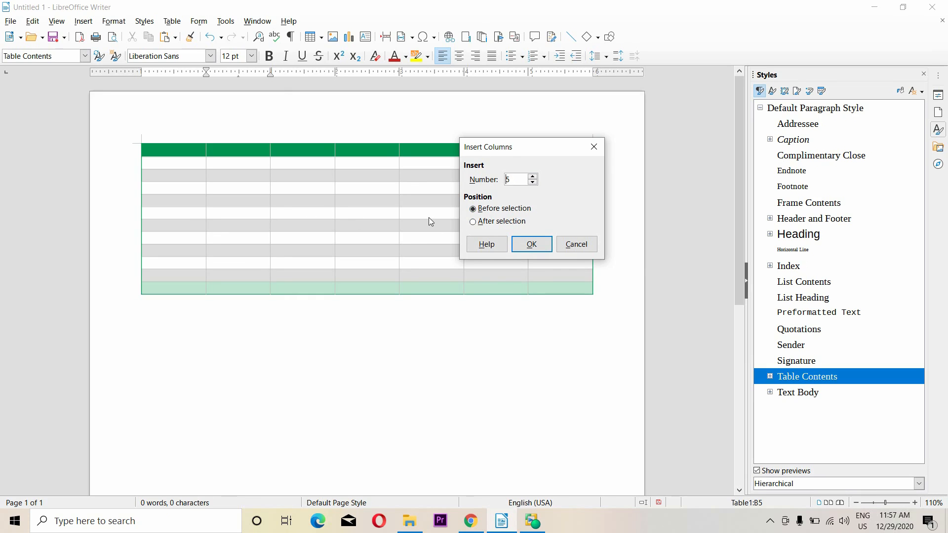
drag(507, 148, 507, 143)
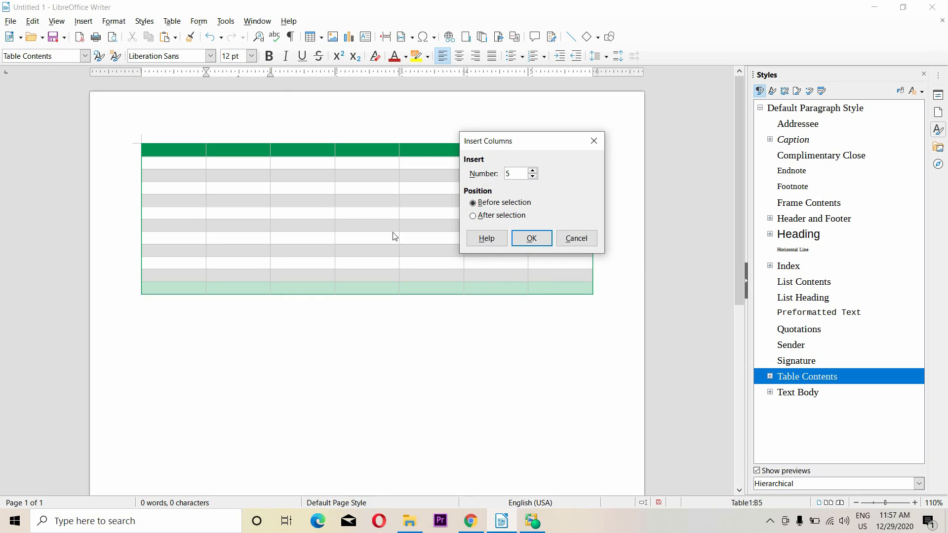
click(497, 216)
click(531, 236)
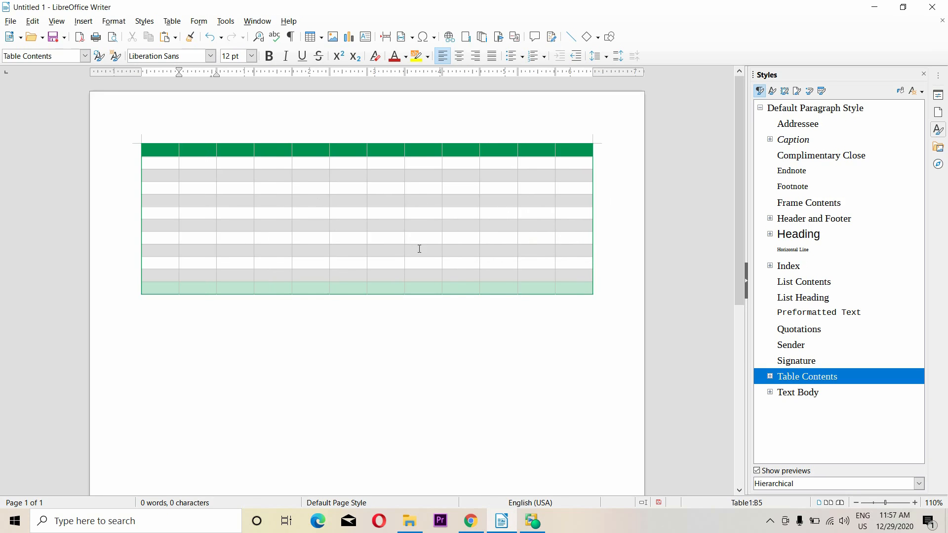
click(172, 20)
mouse_move(200, 49)
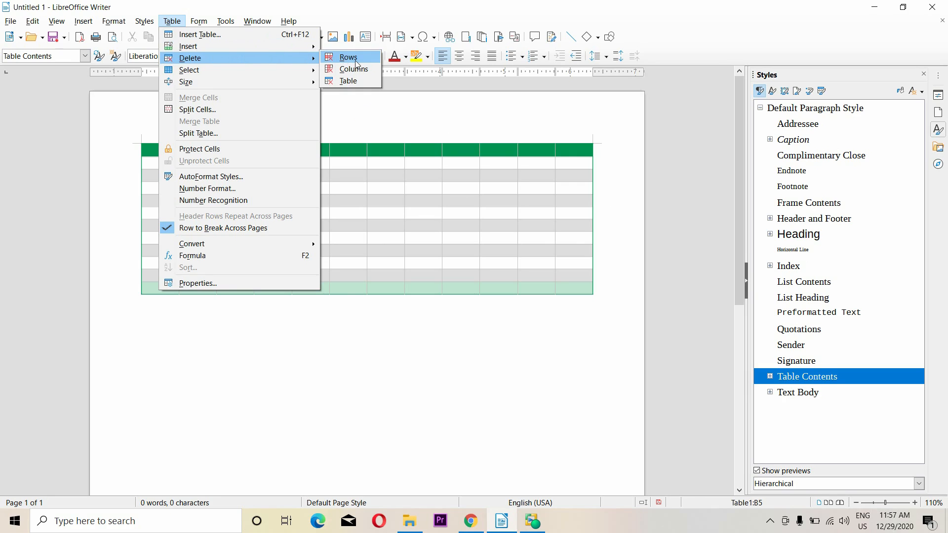
click(352, 197)
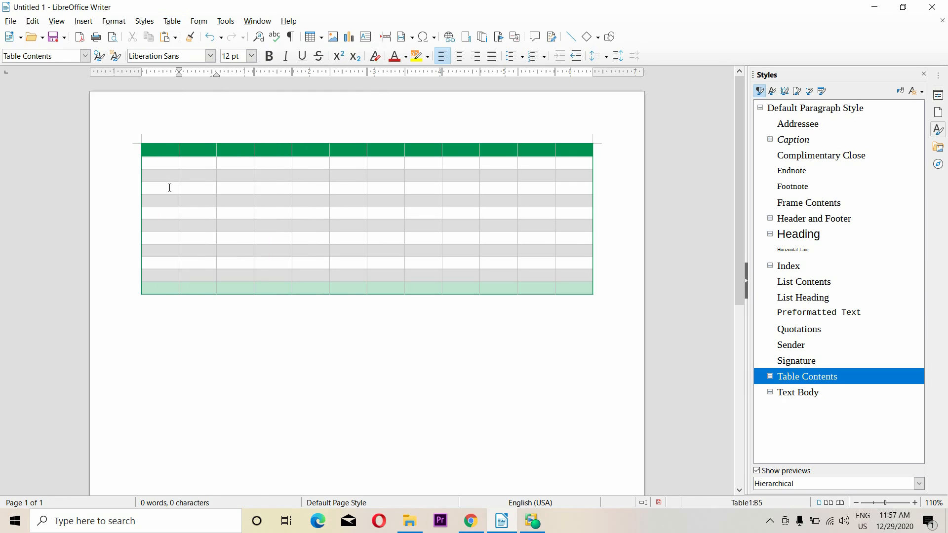
Delete the table row directly below the header row
click(164, 164)
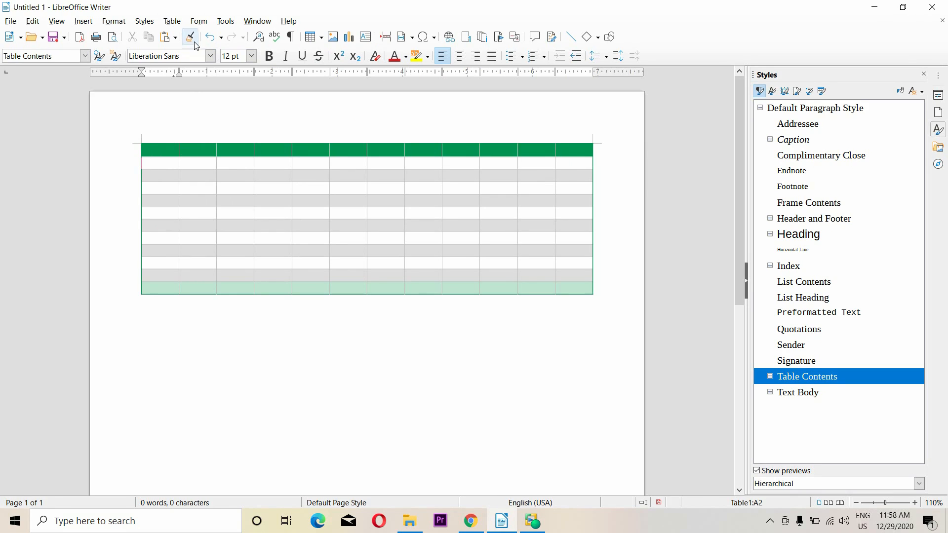
click(172, 21)
mouse_move(268, 61)
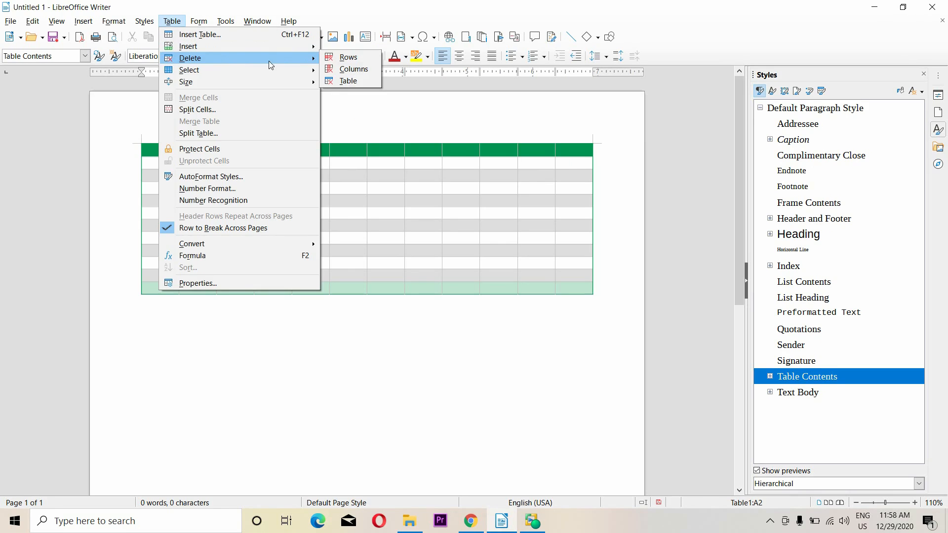
click(339, 58)
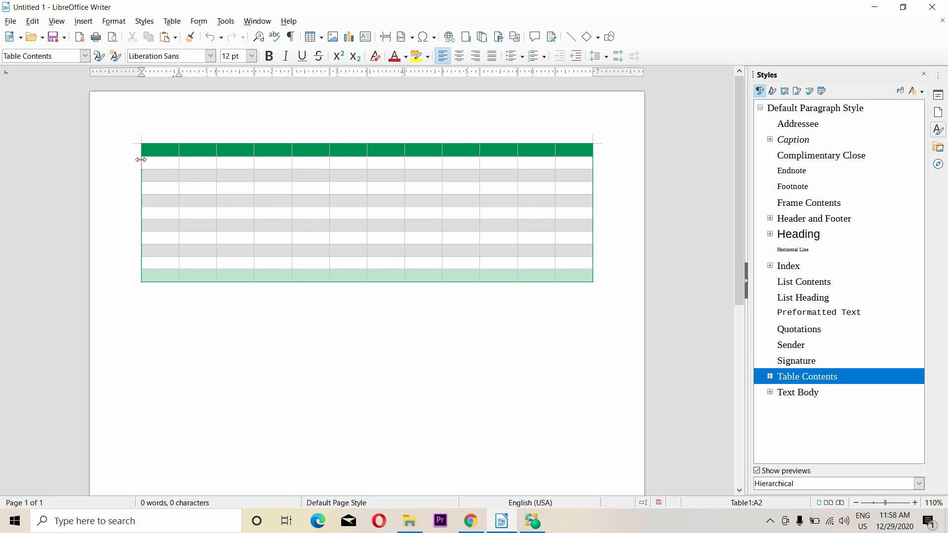
Delete the three table rows directly below the header row in one go
drag(145, 160, 590, 186)
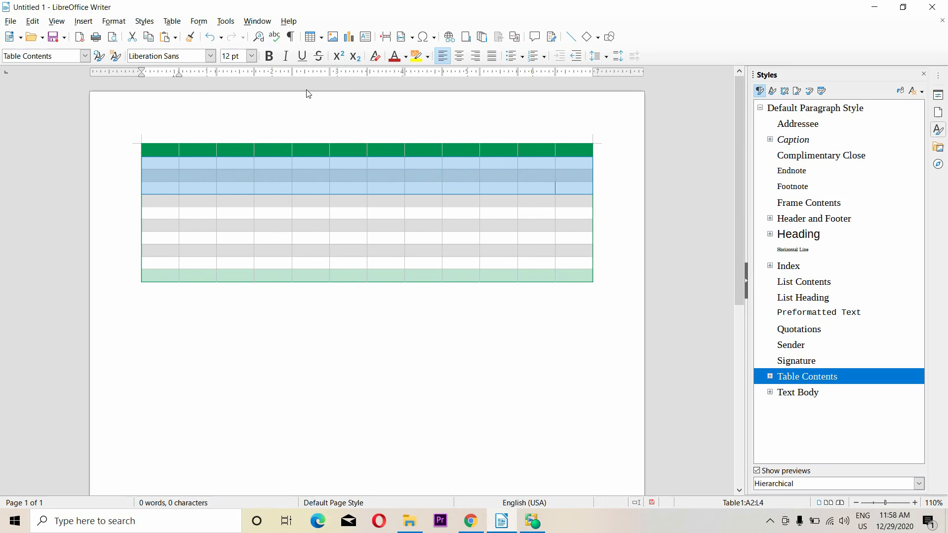
click(173, 22)
mouse_move(298, 46)
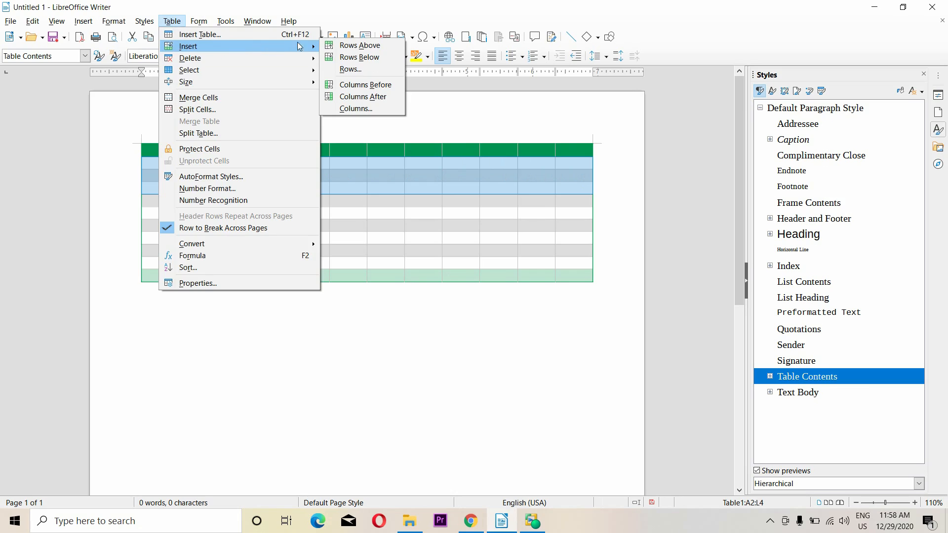
click(350, 58)
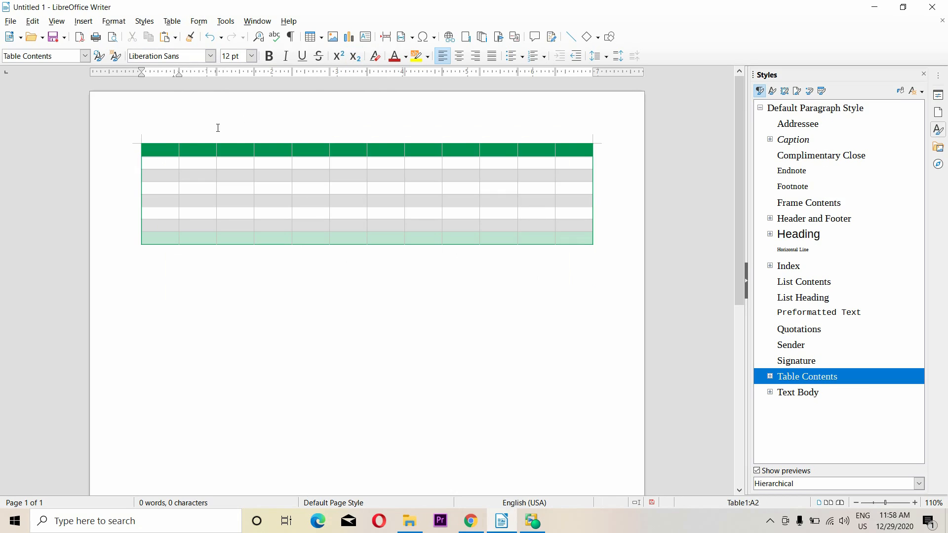
click(199, 21)
mouse_move(172, 21)
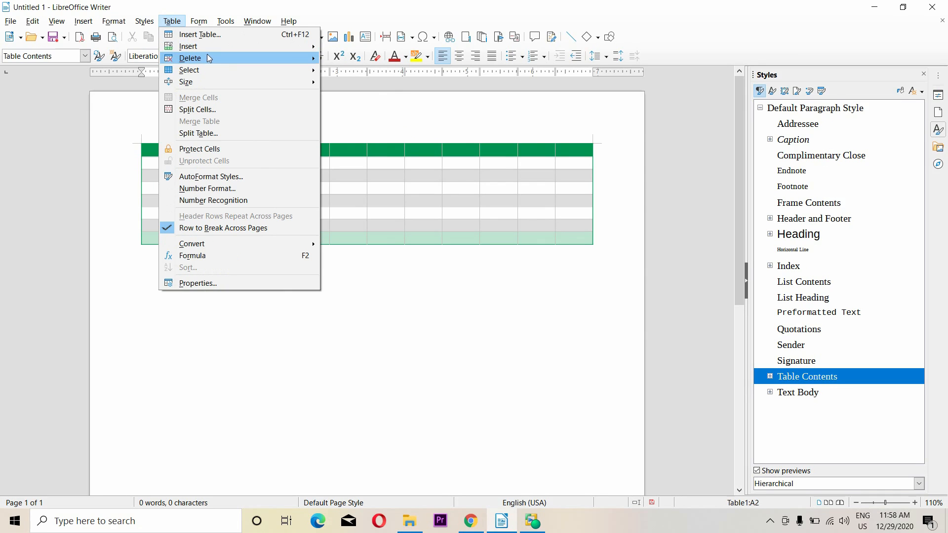
mouse_move(213, 59)
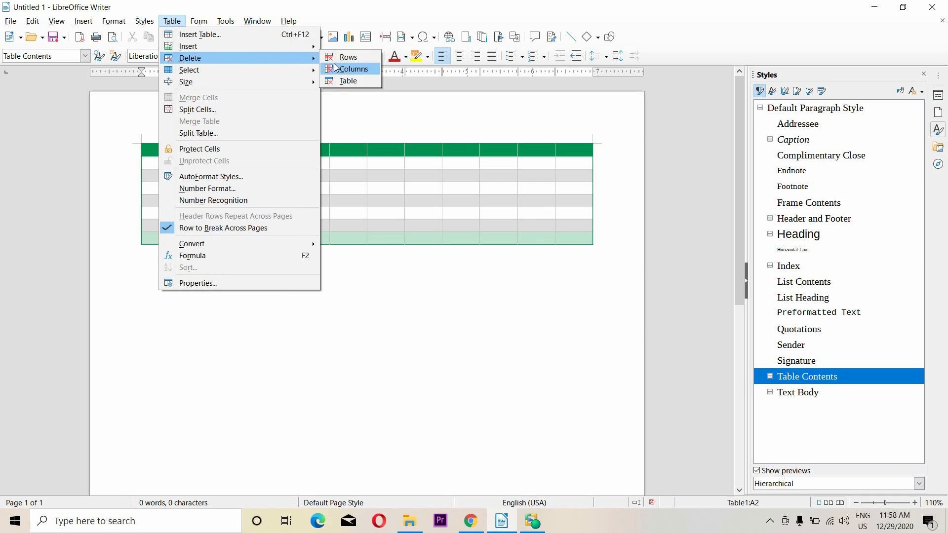
click(371, 178)
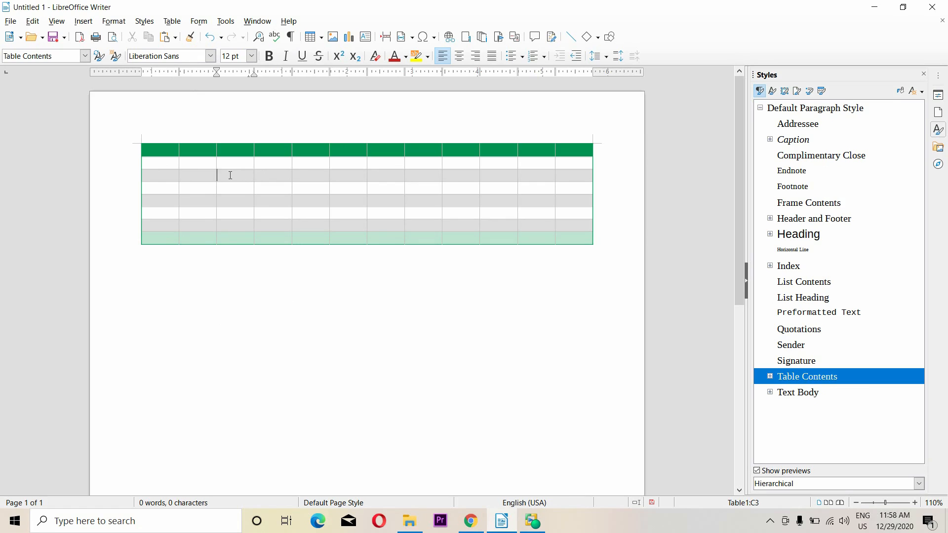
Delete the third column of the table, where the cursor is placed
click(172, 21)
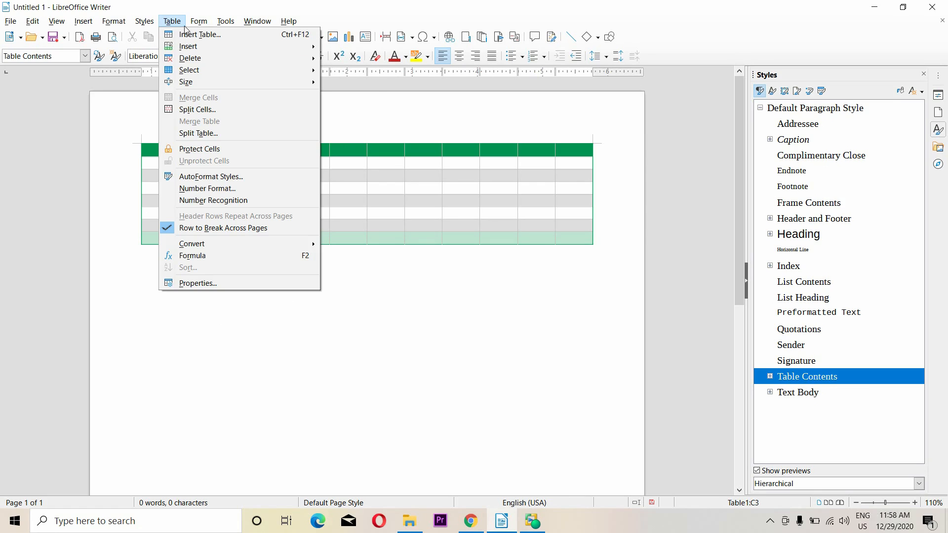
mouse_move(252, 58)
click(343, 69)
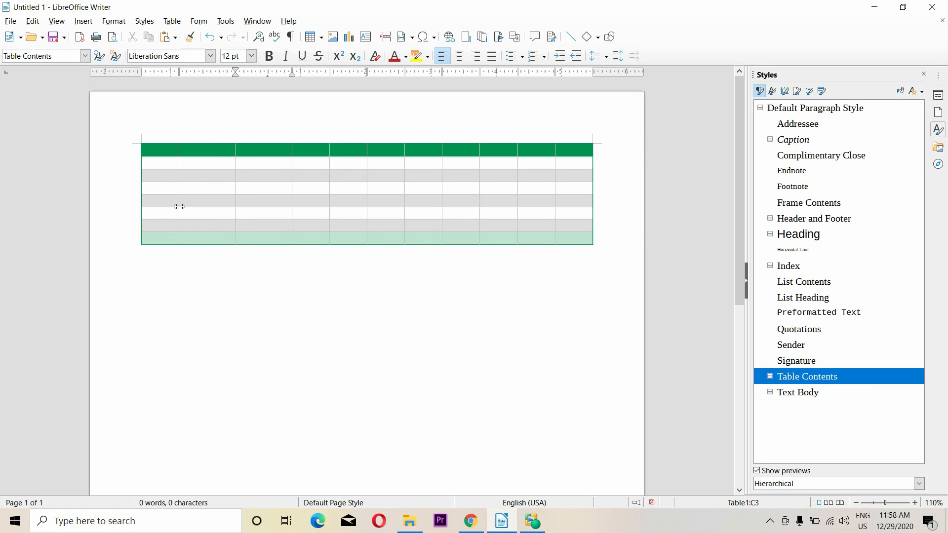
Delete the first three columns of the table together
drag(144, 150, 277, 234)
key(alt+a)
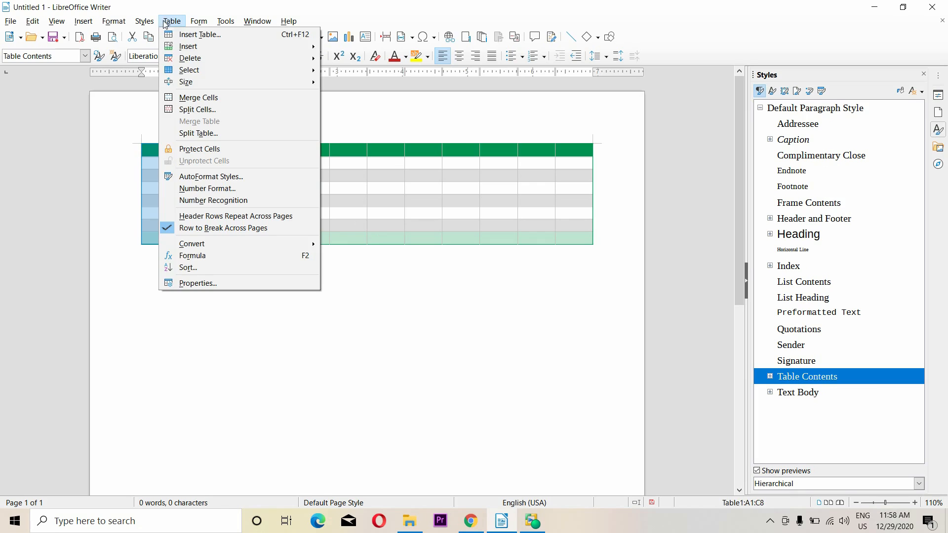
mouse_move(301, 58)
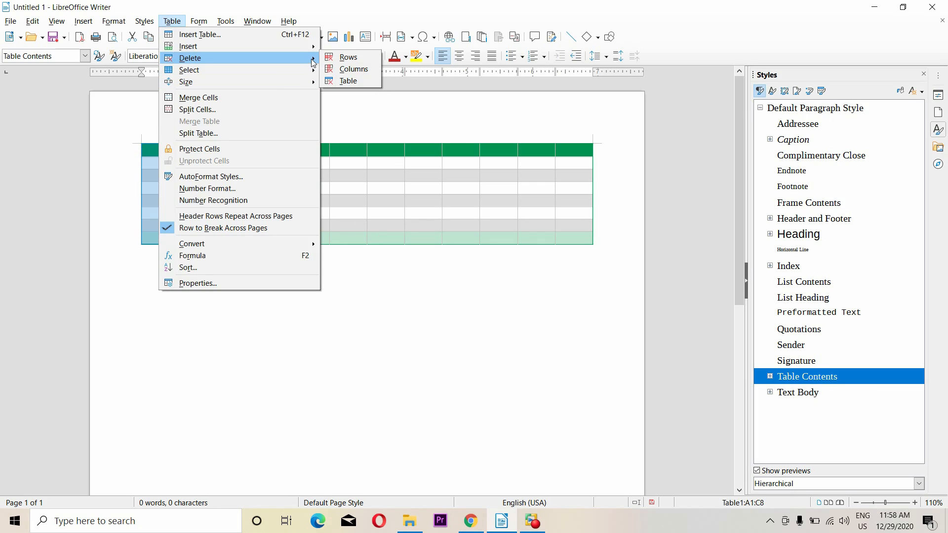
click(354, 70)
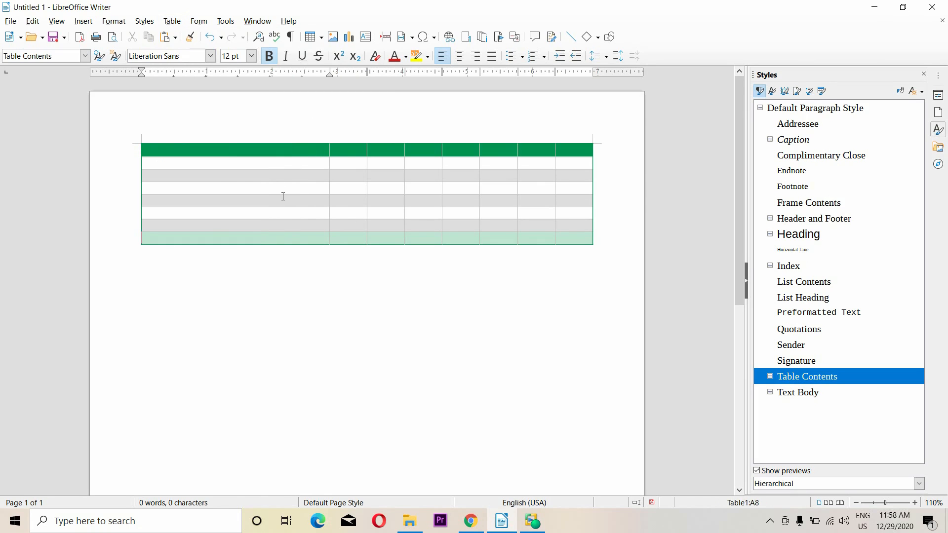
Delete the entire table from the document, and undo that deletion
click(320, 160)
click(171, 21)
mouse_move(262, 58)
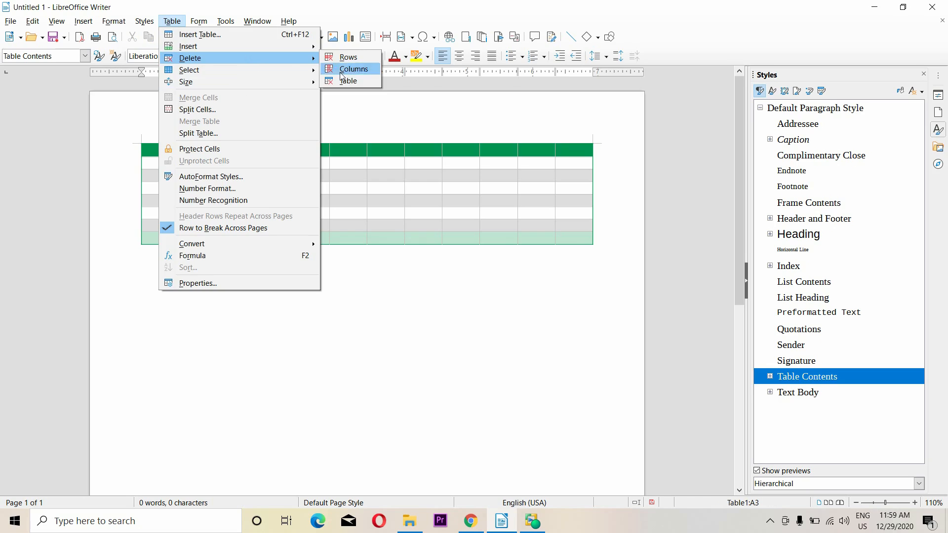
click(341, 80)
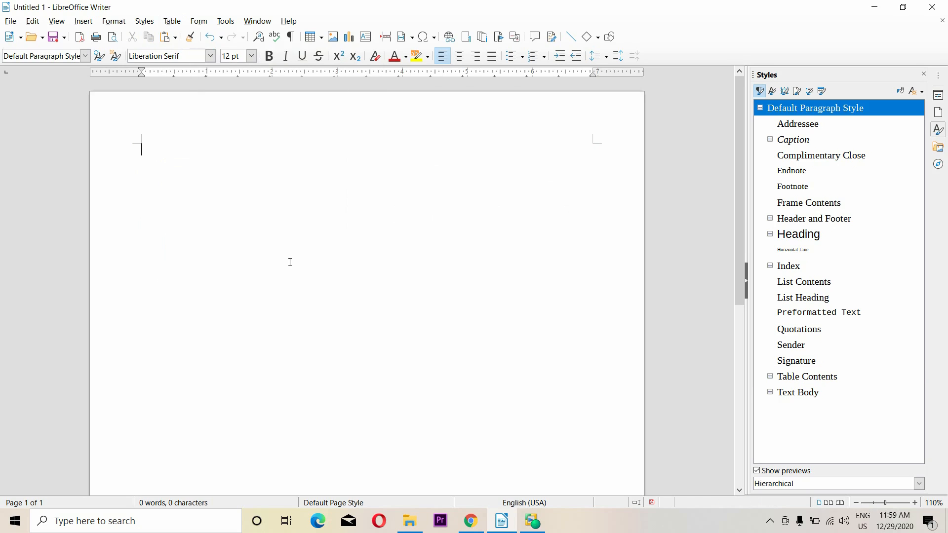
key(ctrl+z)
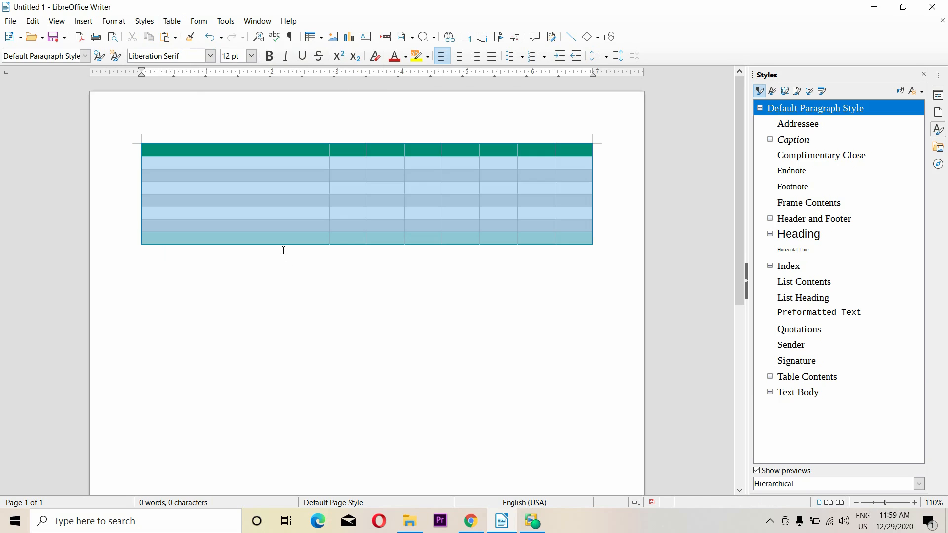
click(286, 275)
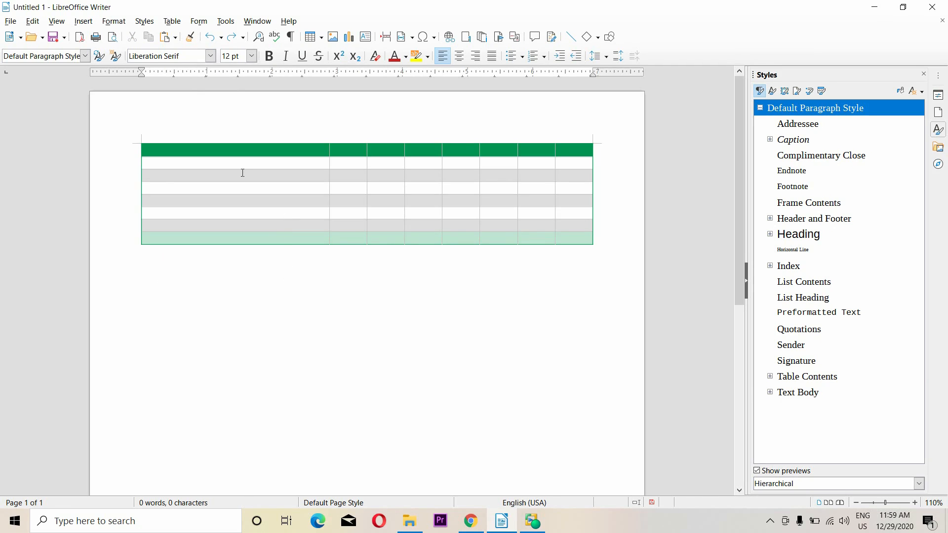
click(172, 21)
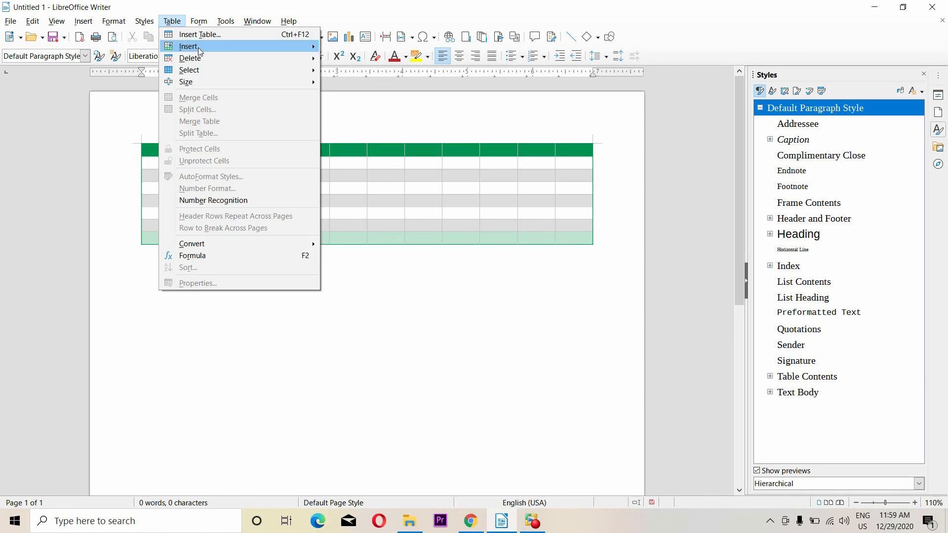
mouse_move(220, 61)
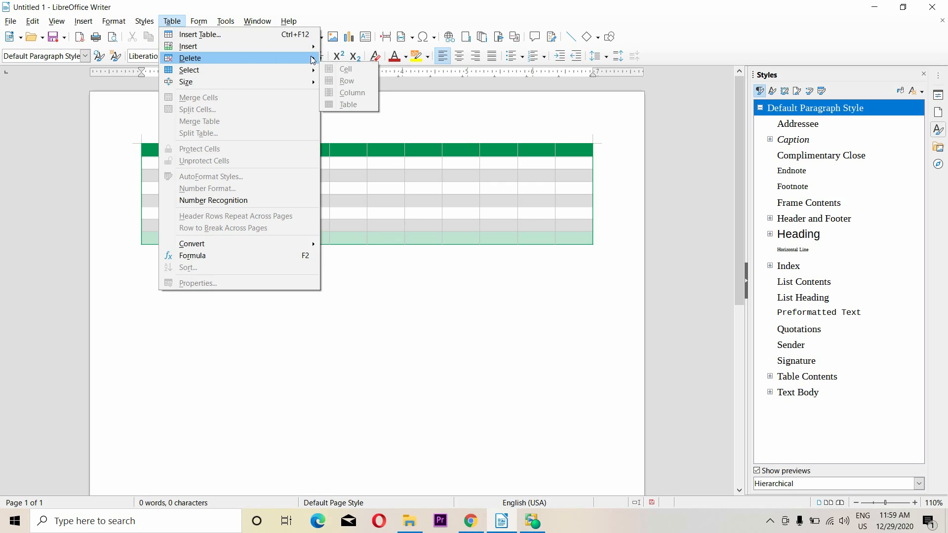
mouse_move(268, 70)
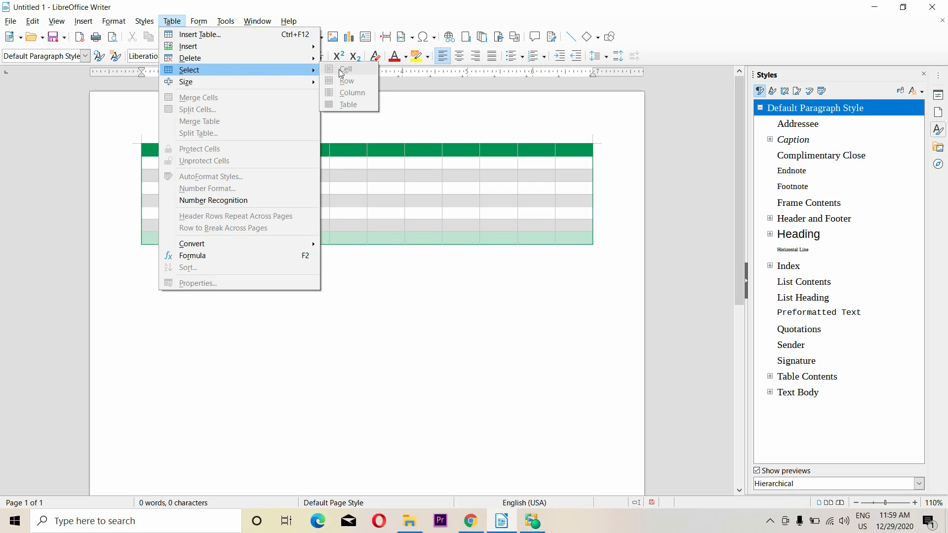
click(362, 186)
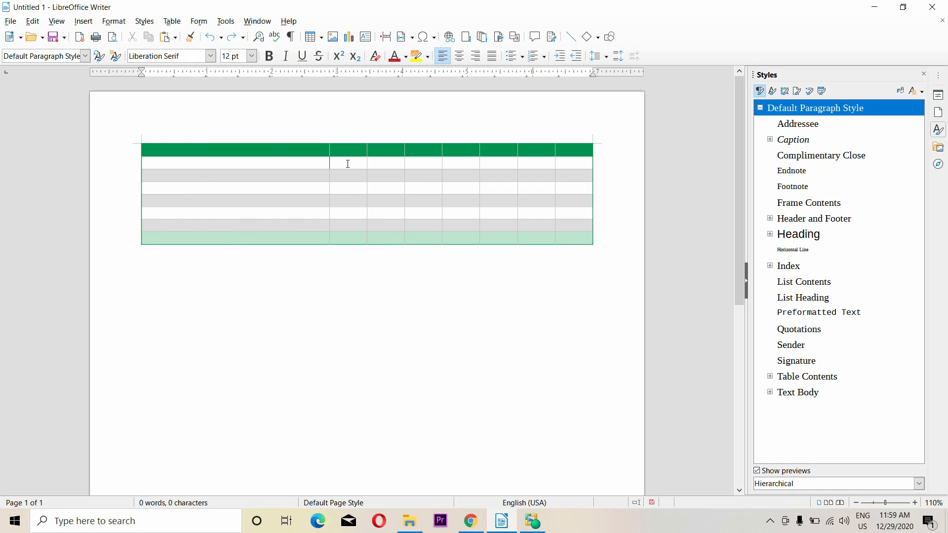
Select the single cell B2, in the second column directly below the header row, with the Select Cell command
click(348, 163)
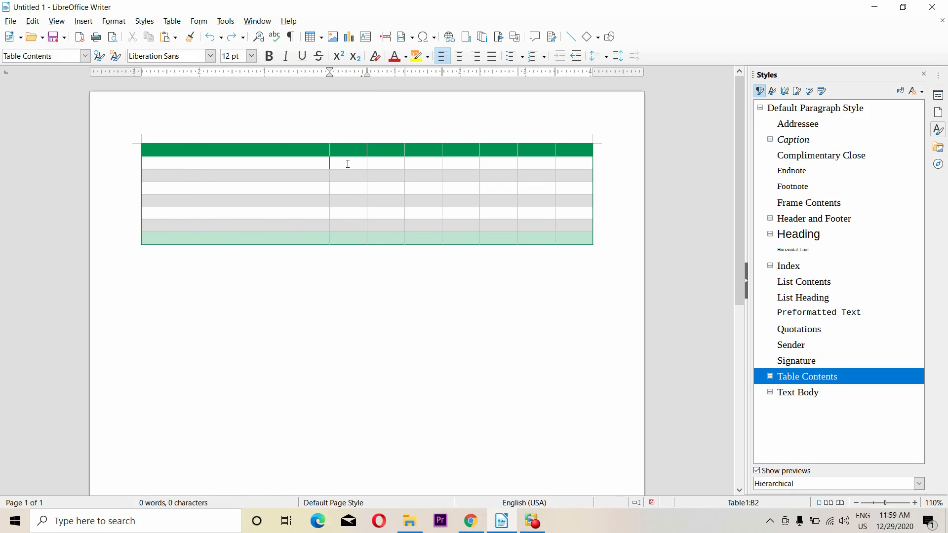
click(172, 21)
mouse_move(247, 69)
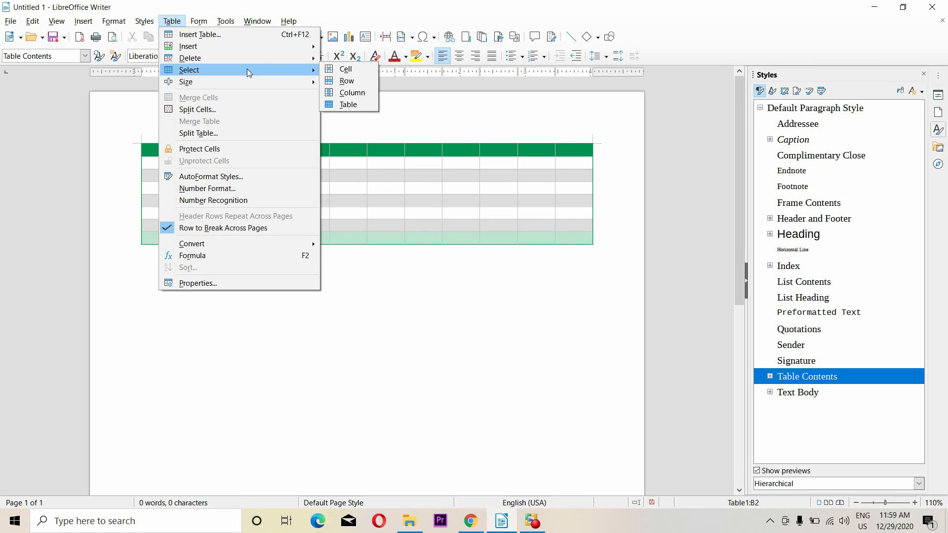
click(351, 70)
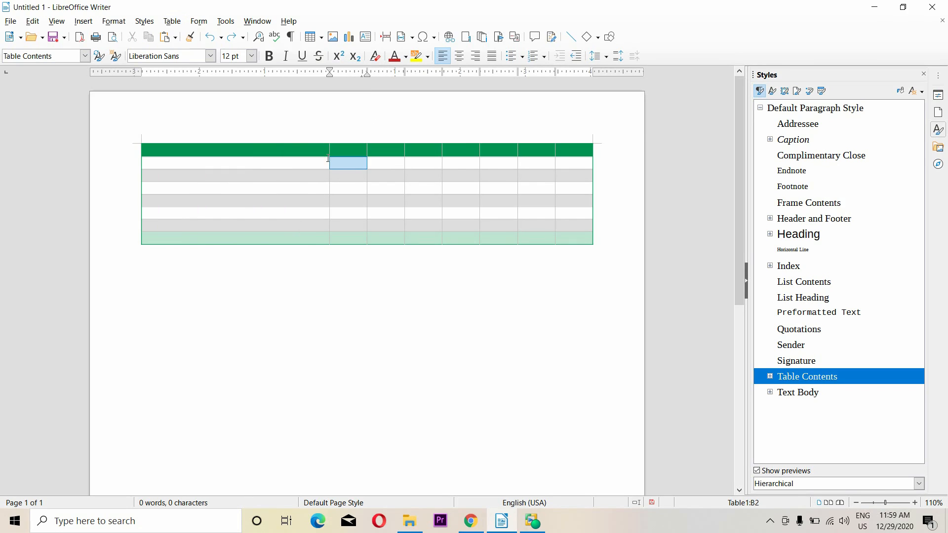
Select the cells of the second column from the row below the header down to the last row
click(371, 162)
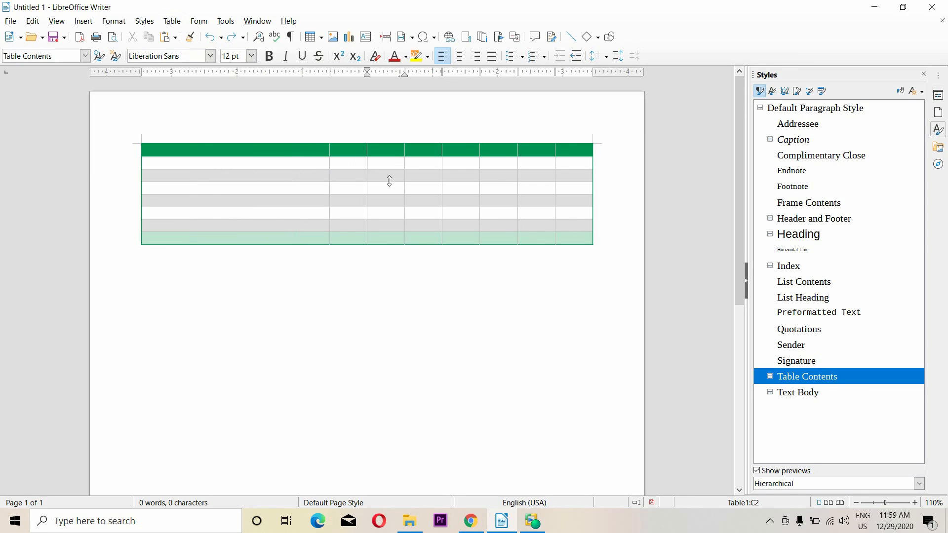
click(341, 165)
drag(330, 161, 348, 237)
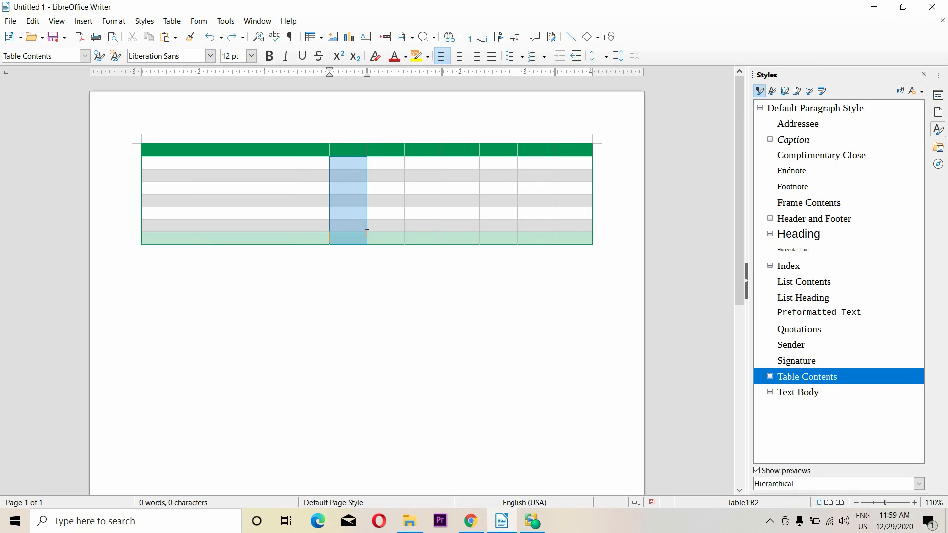
click(348, 177)
click(172, 21)
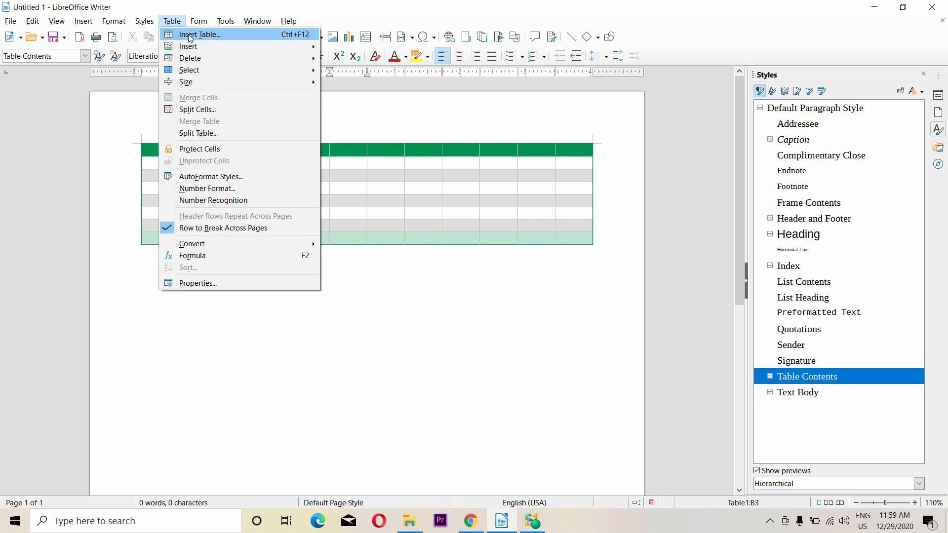
mouse_move(252, 72)
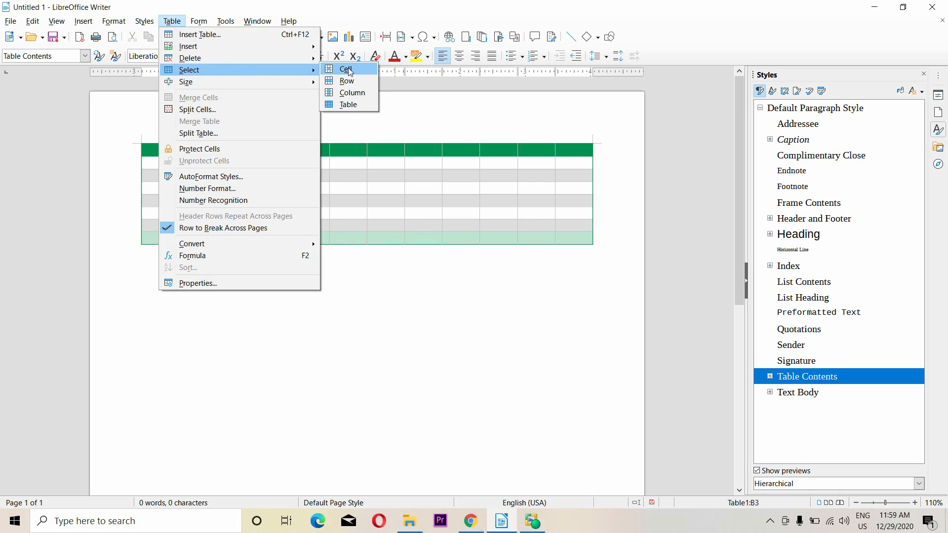
click(358, 186)
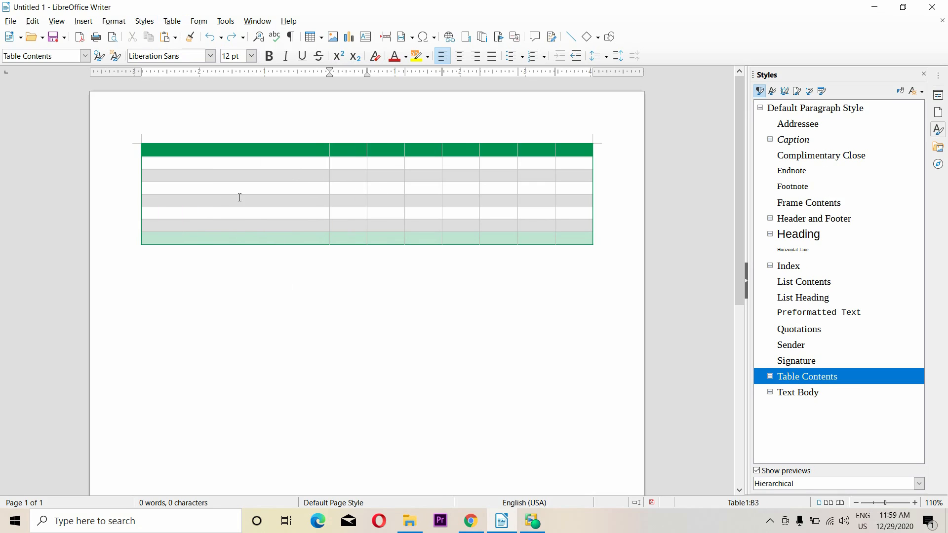
Select the entire fifth row of the table with the Select Row command
click(173, 201)
click(172, 21)
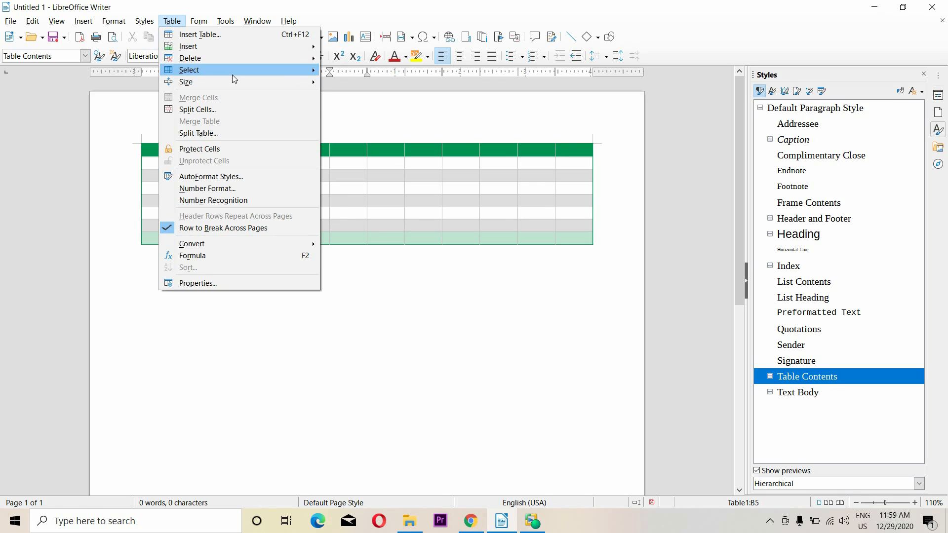
mouse_move(307, 72)
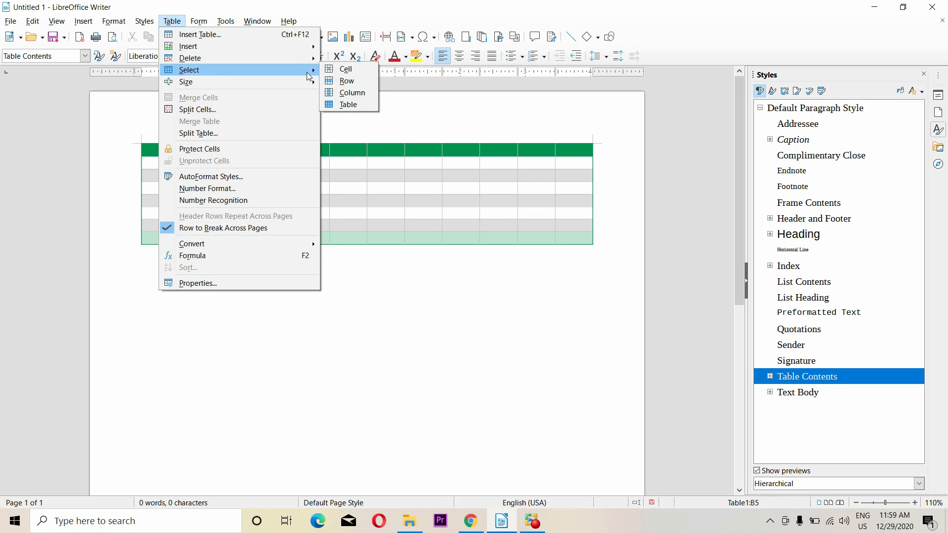
click(346, 80)
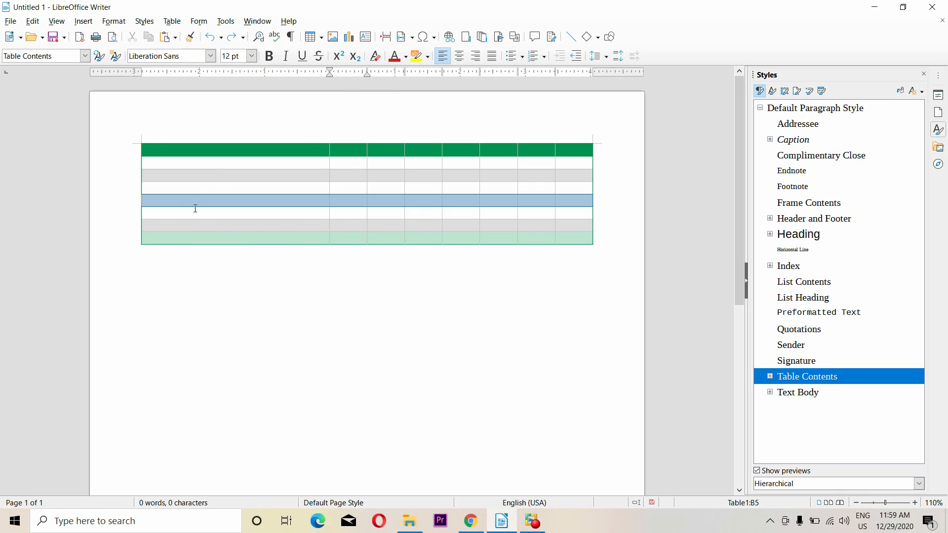
Select the entire first column of the table, including its header cell, with the Select Column command
click(258, 201)
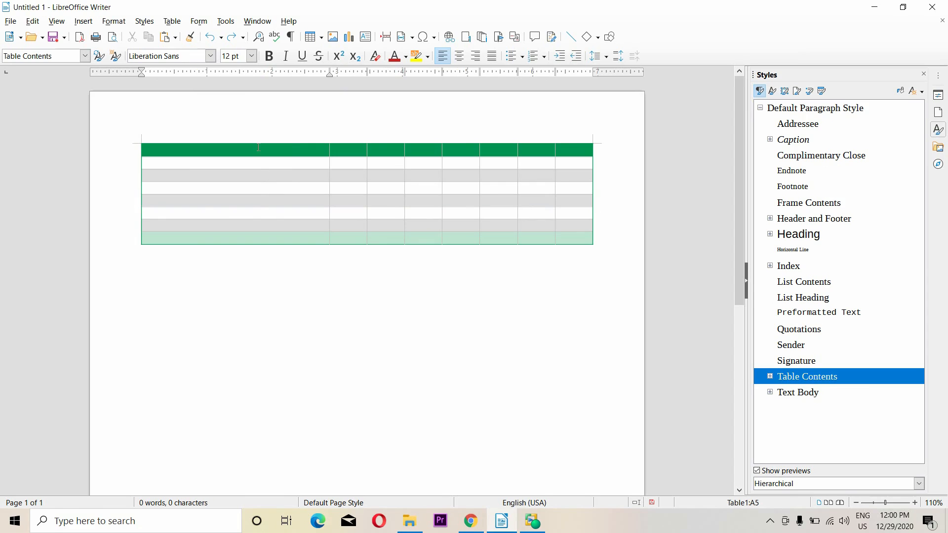
click(198, 20)
mouse_move(171, 21)
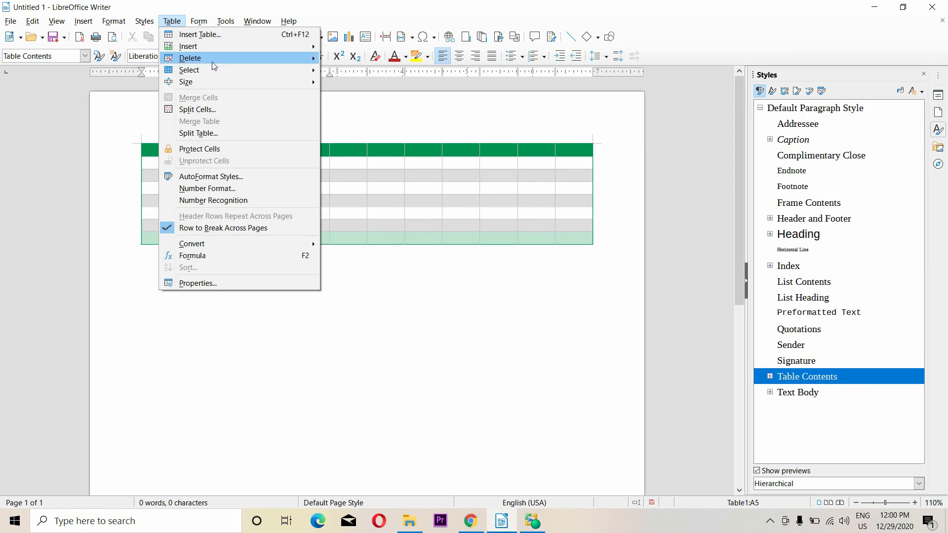
mouse_move(244, 71)
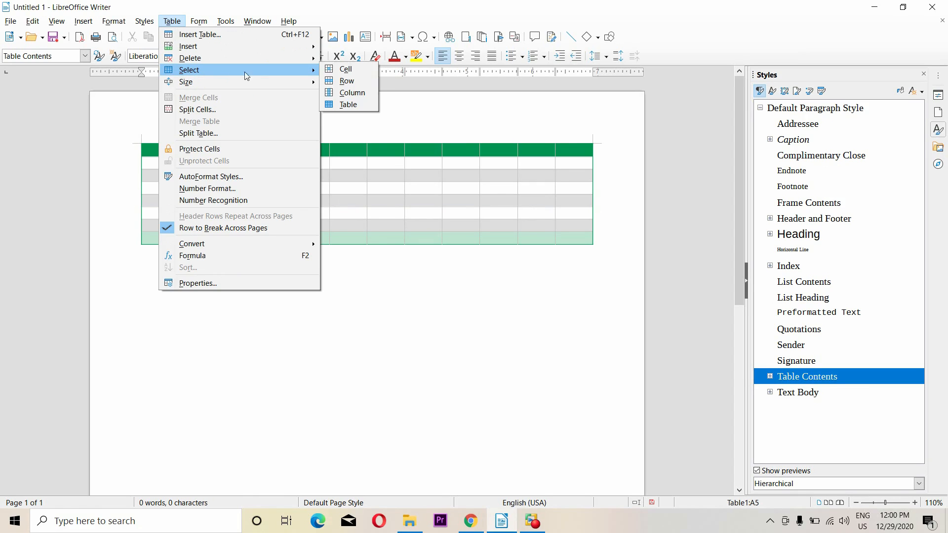
click(349, 92)
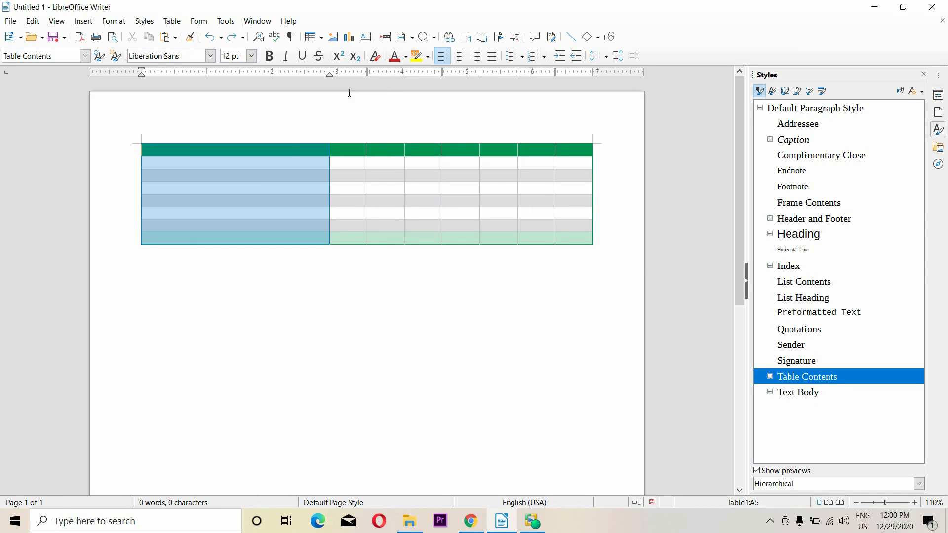
Select the whole table with the Select Table command, starting from a cell in the first column
click(284, 173)
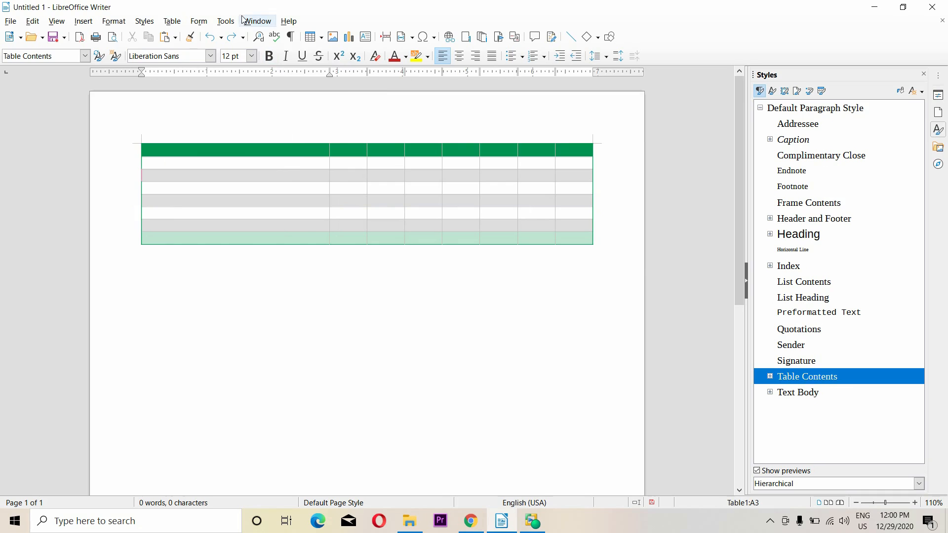
click(198, 22)
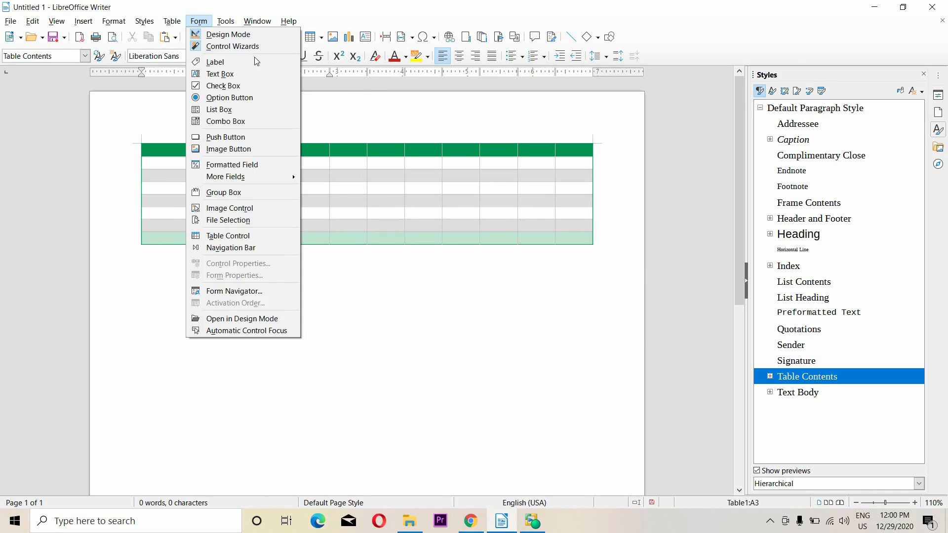
click(171, 21)
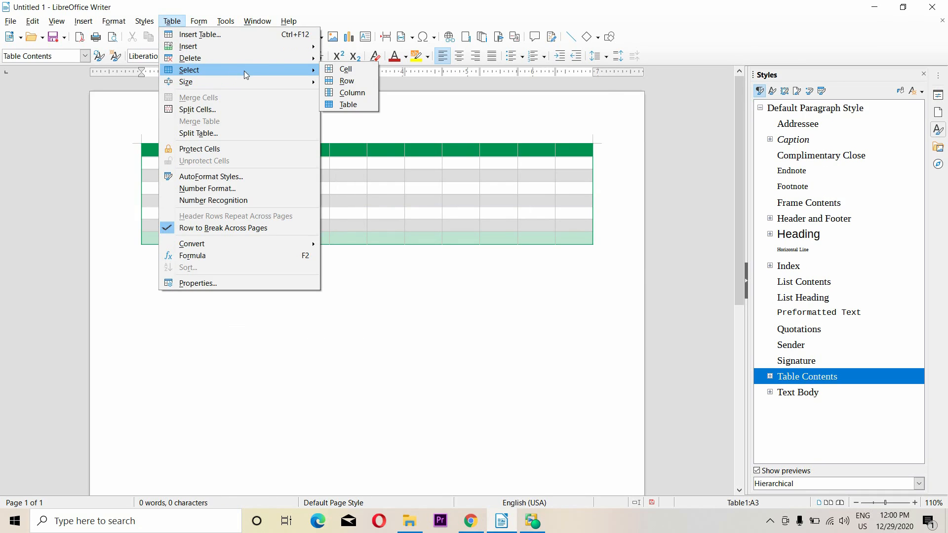
click(349, 105)
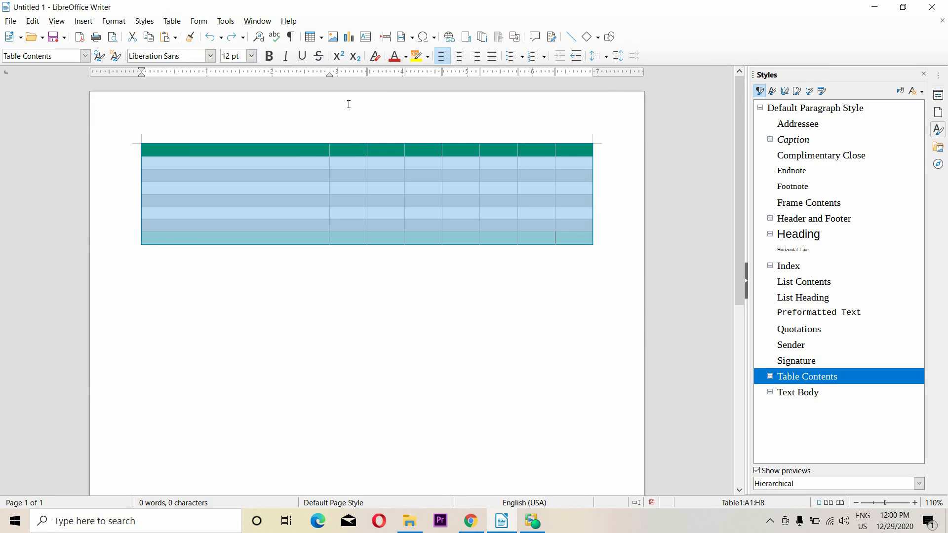
Set the height of the table's fourth row to 3 inches
click(236, 183)
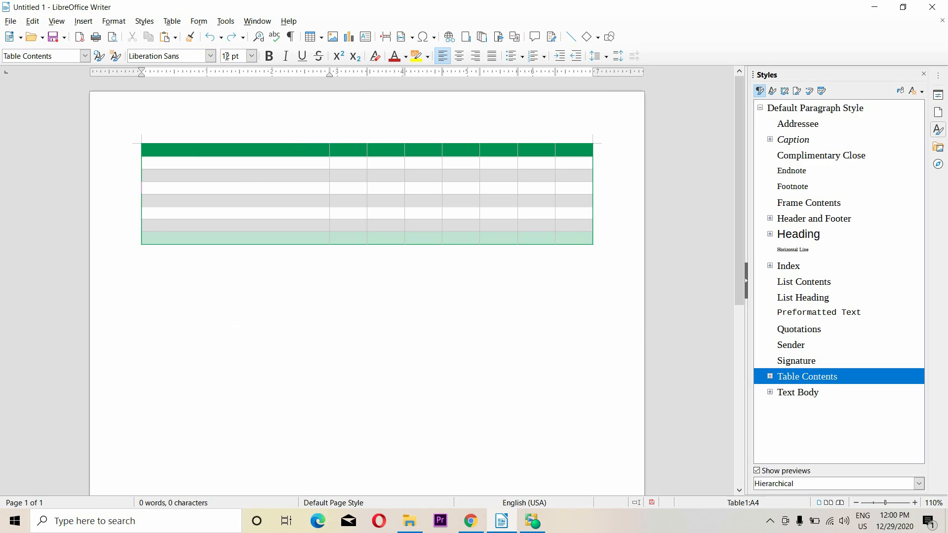
click(172, 21)
mouse_move(206, 82)
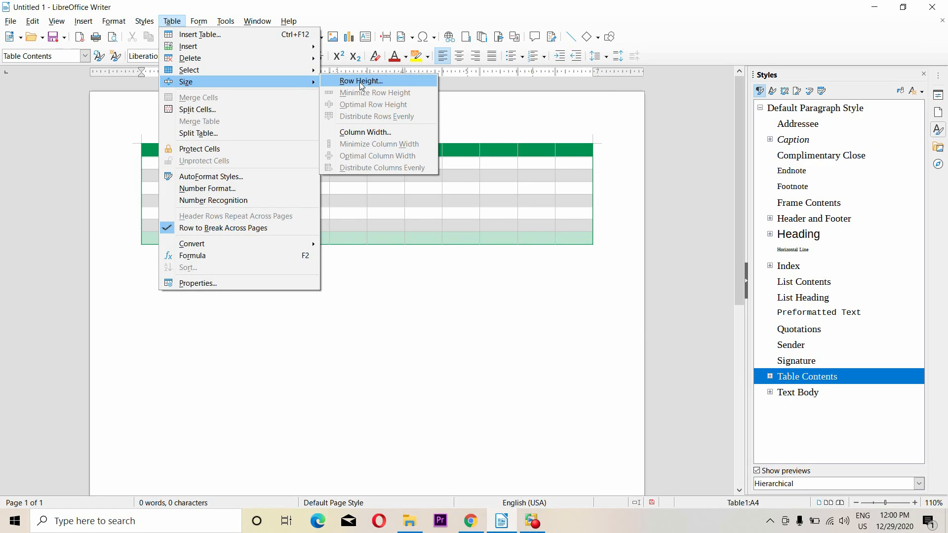
click(347, 220)
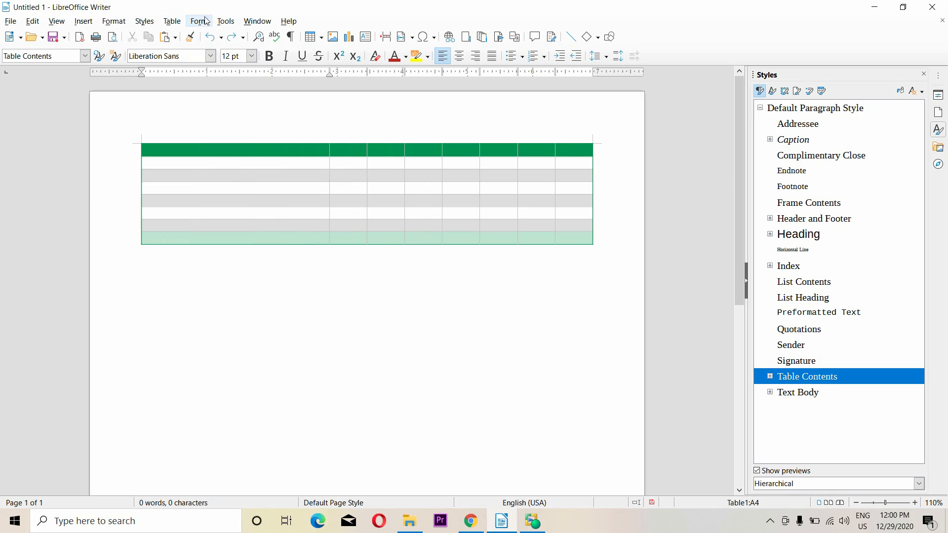
click(172, 21)
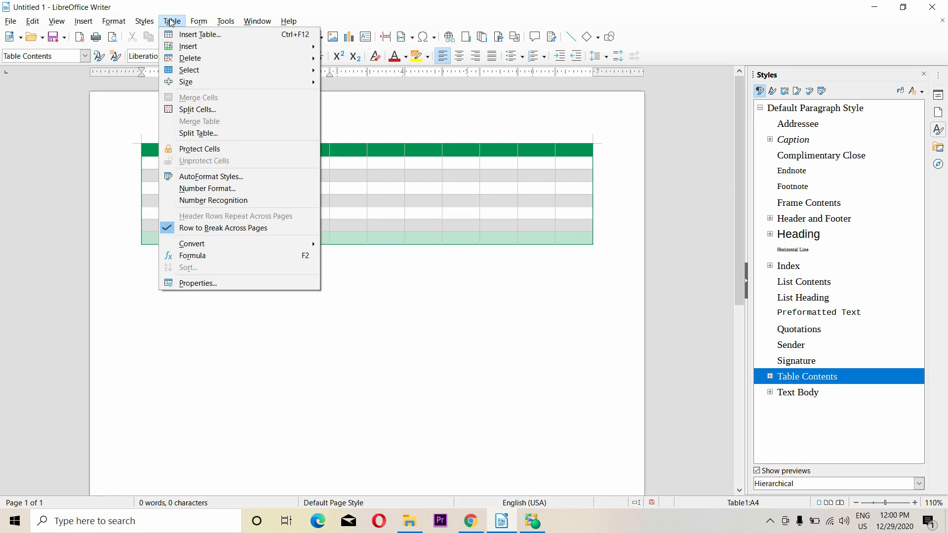
mouse_move(238, 78)
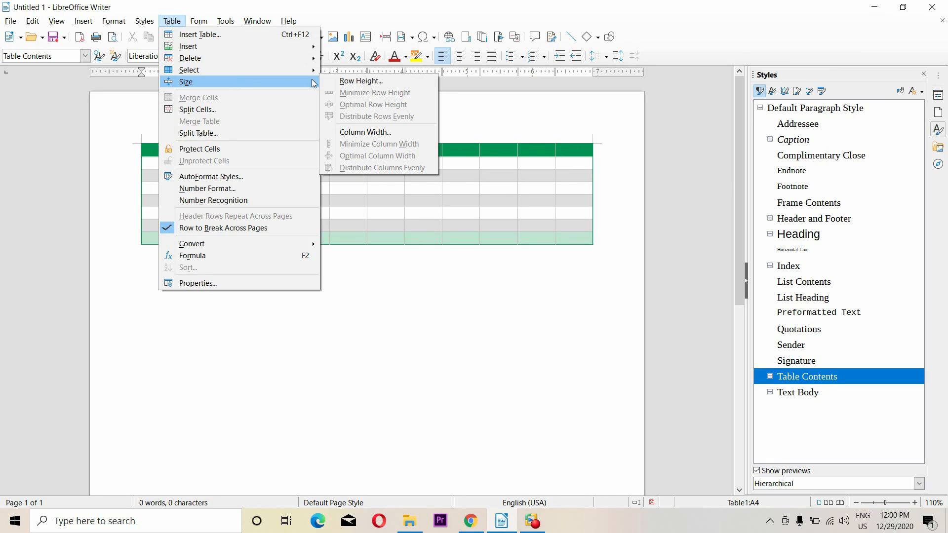
click(370, 83)
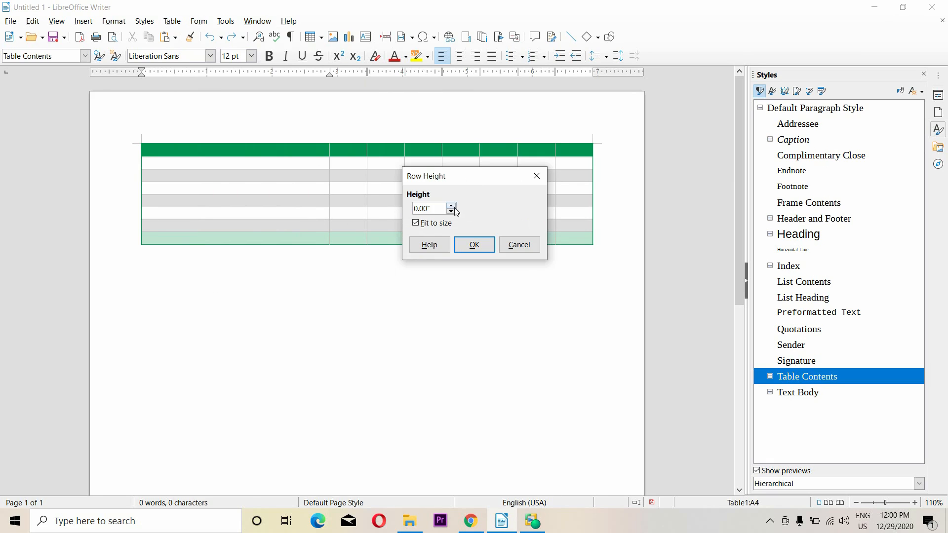
click(452, 206)
drag(429, 211, 414, 215)
text(3)
click(472, 247)
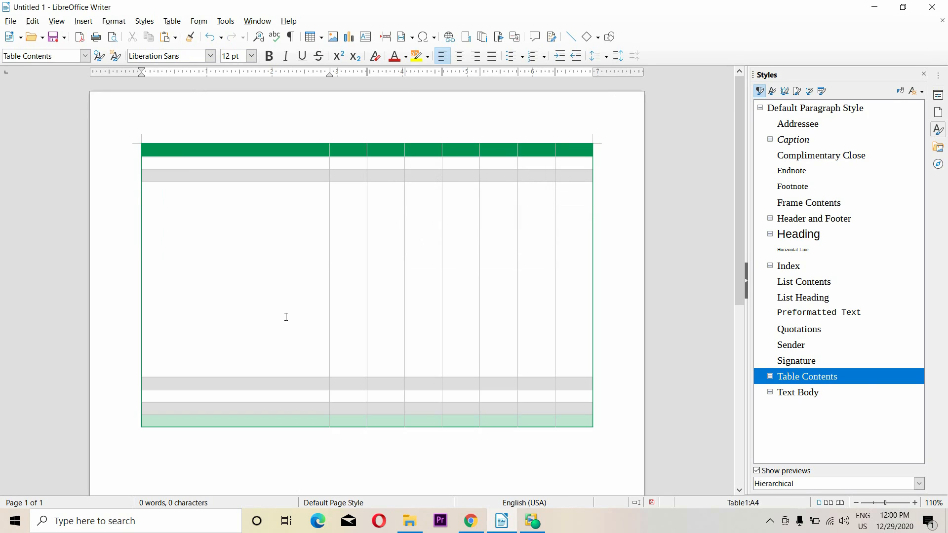
Shrink the tall fourth row with the Minimize Row Height command
click(172, 22)
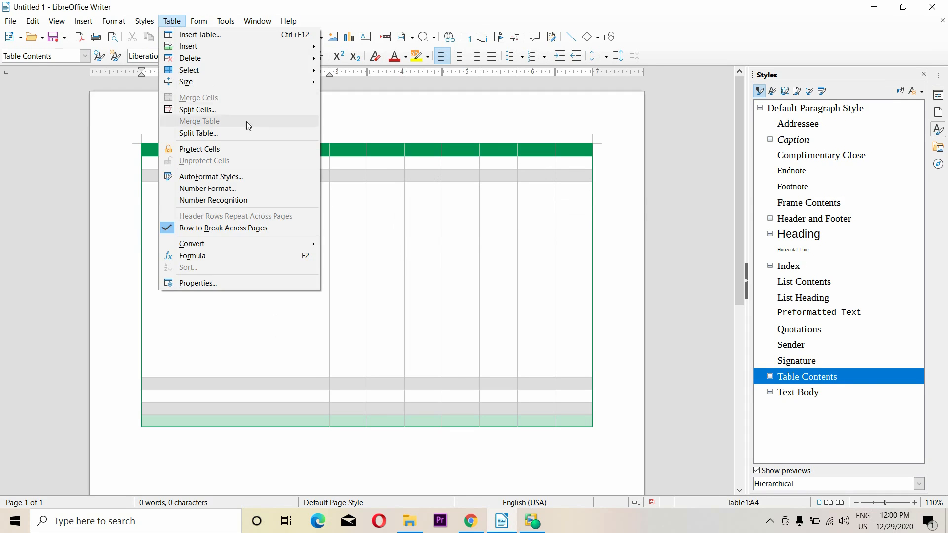
mouse_move(261, 87)
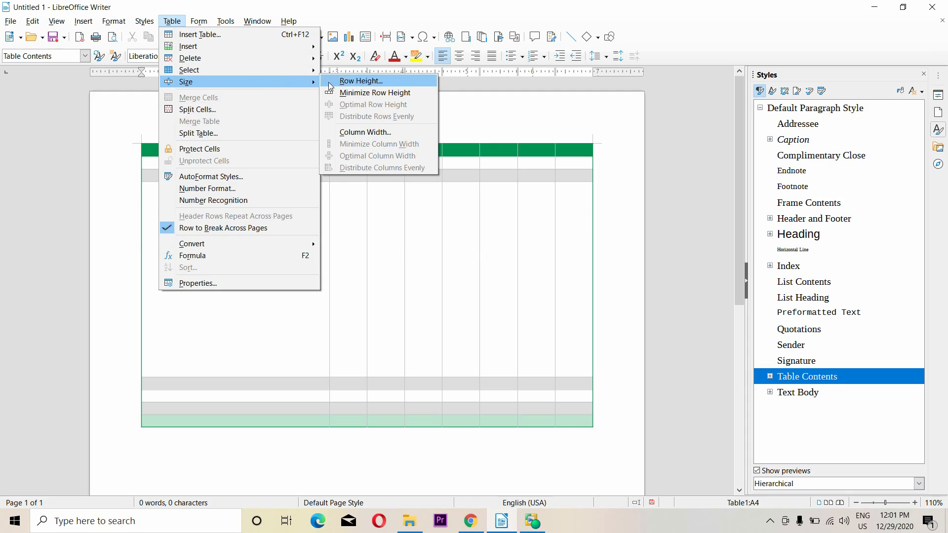
click(364, 93)
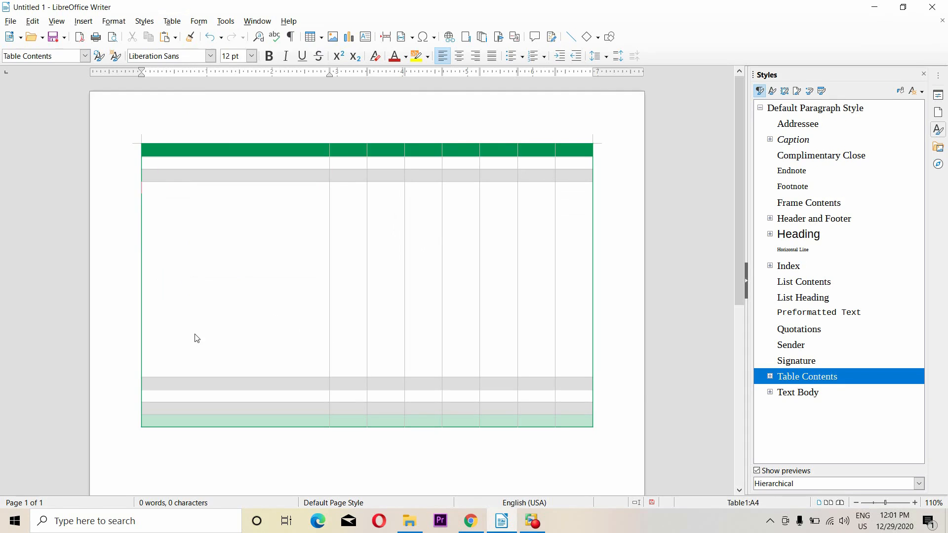
click(200, 22)
mouse_move(182, 28)
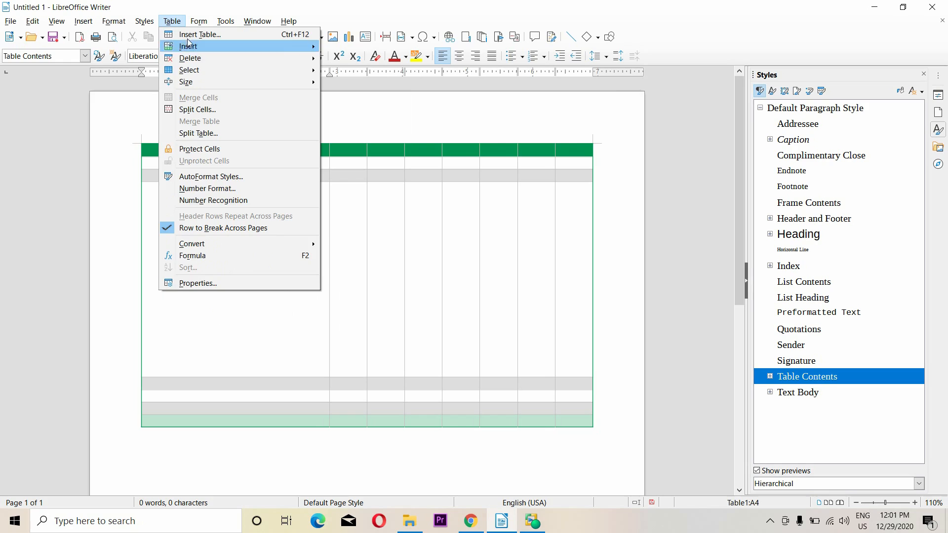
mouse_move(244, 82)
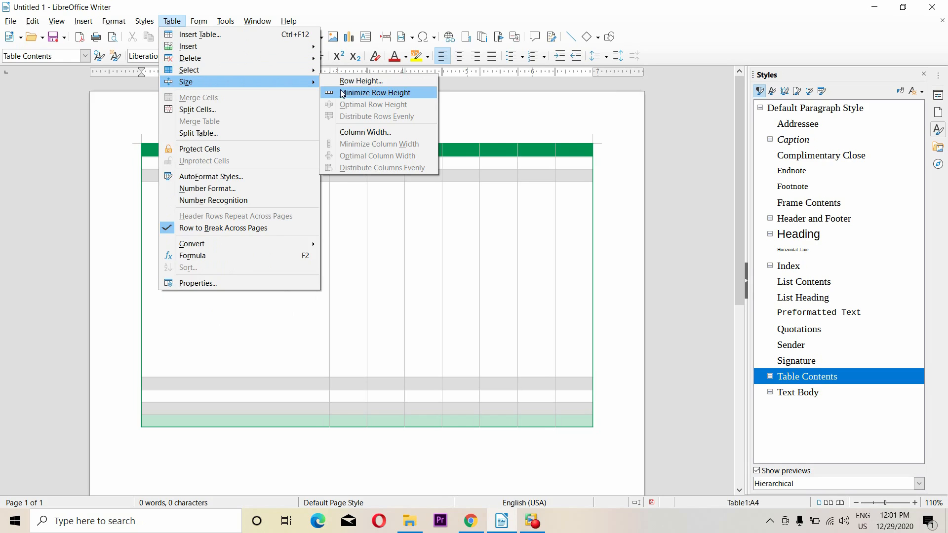
click(367, 93)
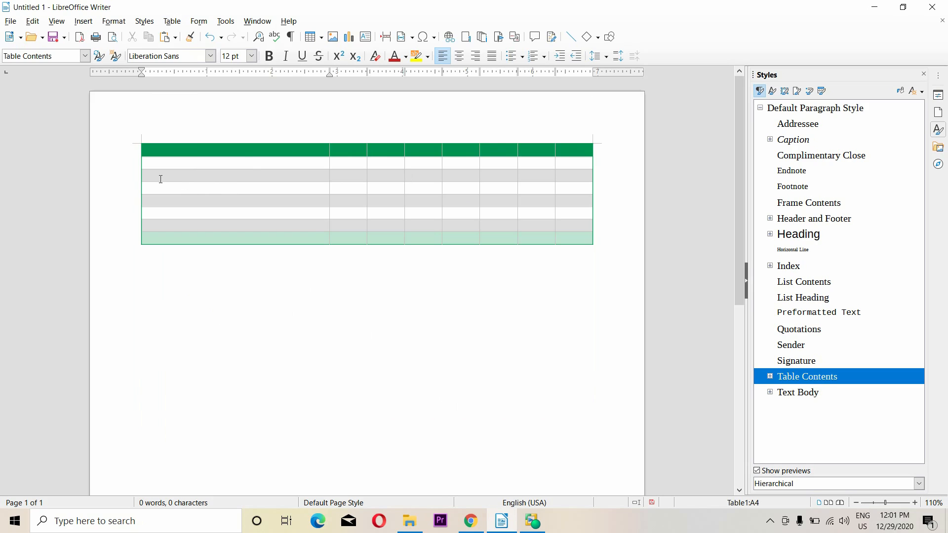
Set the height of the table's third row to 3 inches
click(172, 22)
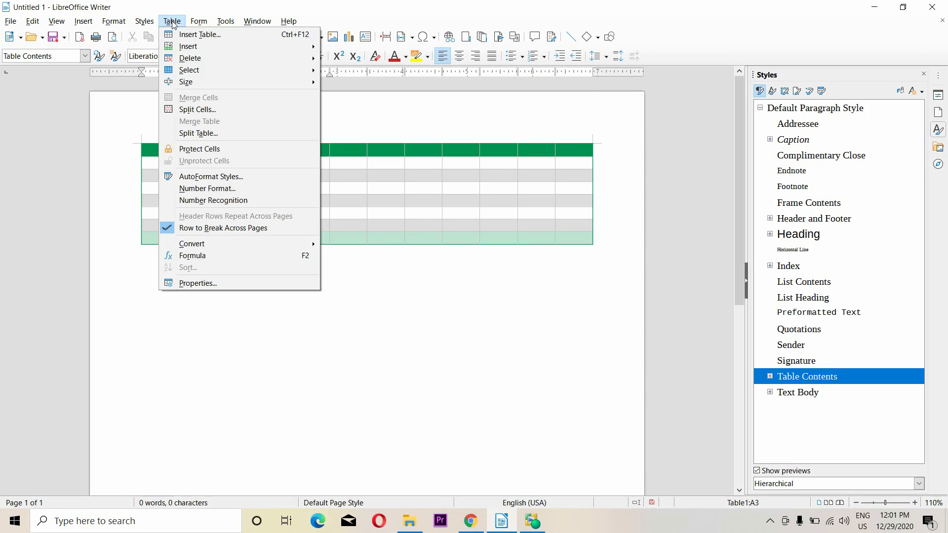
mouse_move(277, 81)
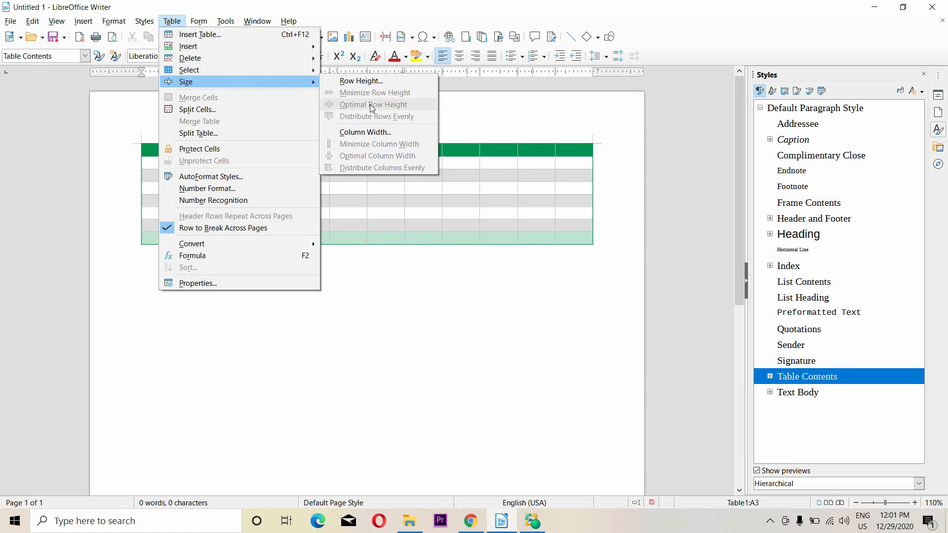
click(351, 81)
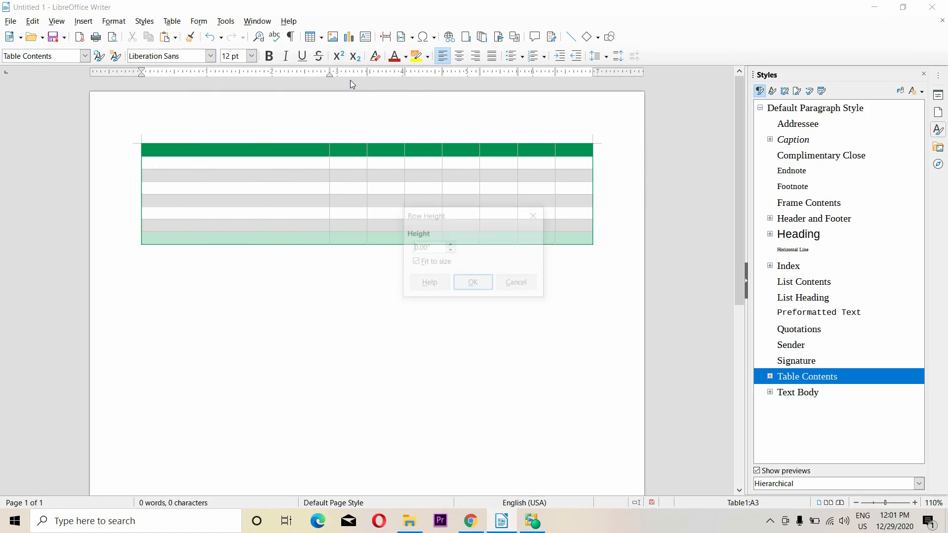
drag(436, 249, 385, 241)
text(3)
key(Return)
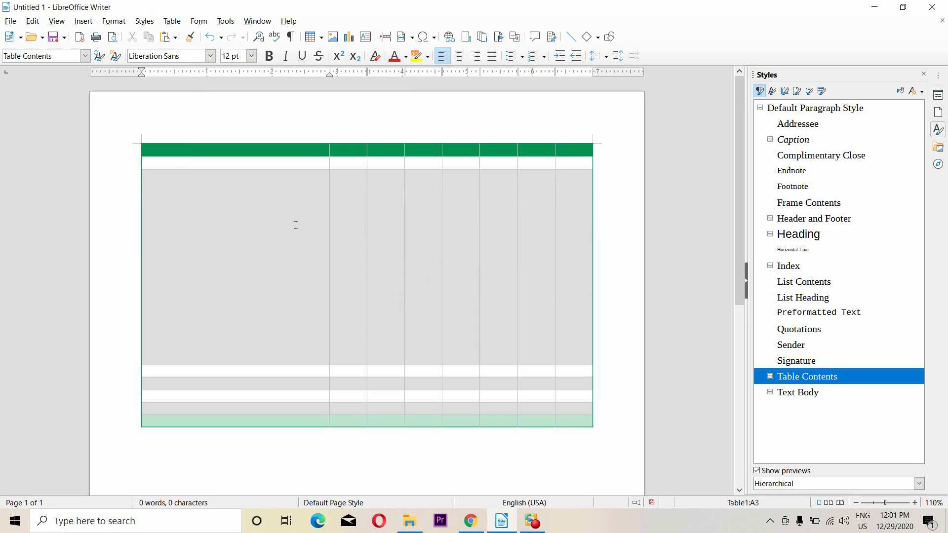
scroll(236, 314, down, 1)
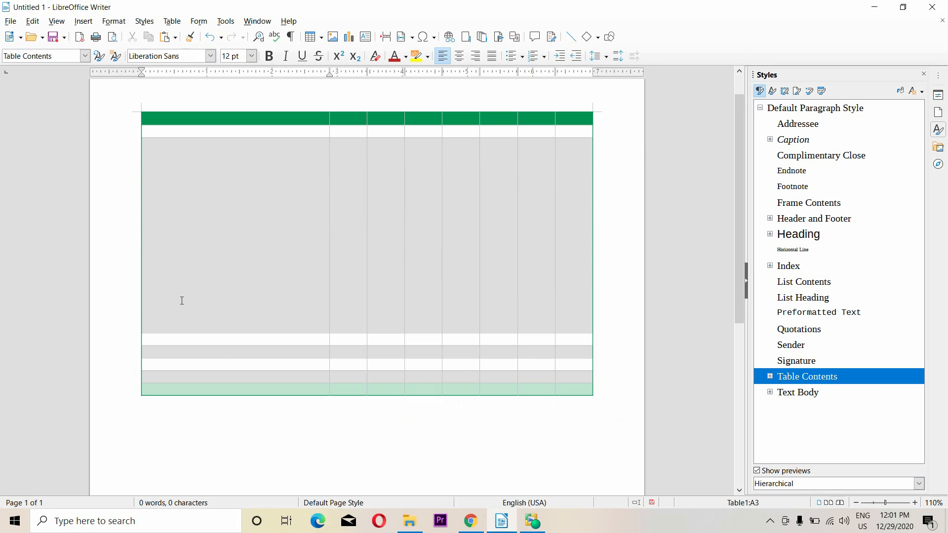
click(172, 21)
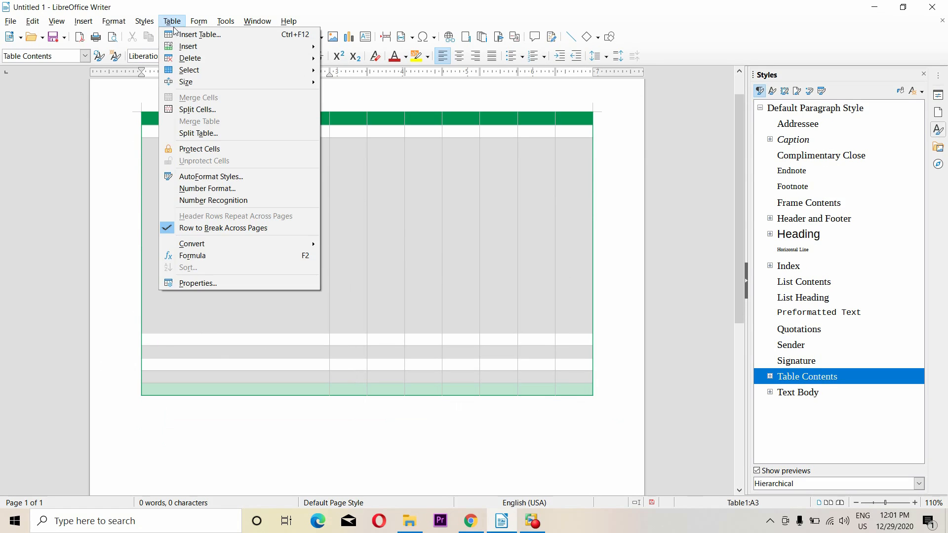
mouse_move(209, 84)
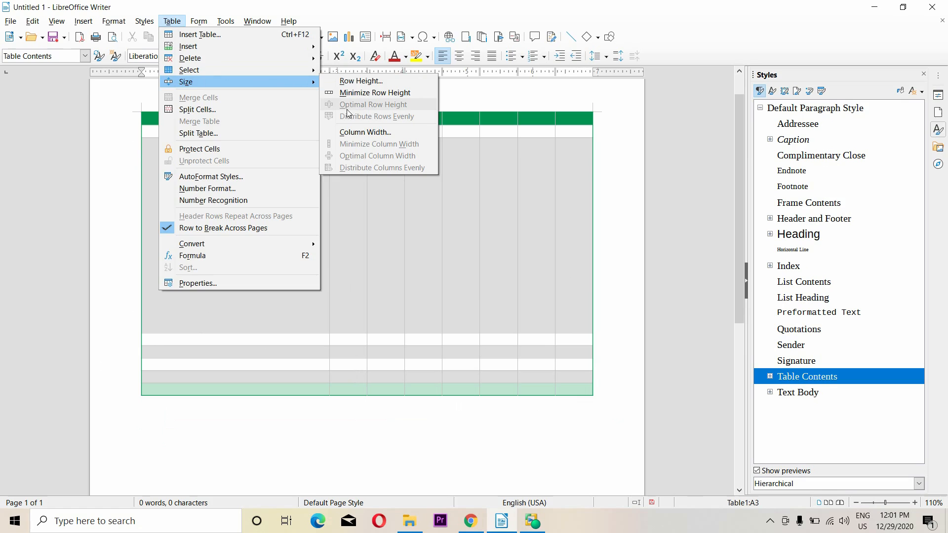
click(400, 232)
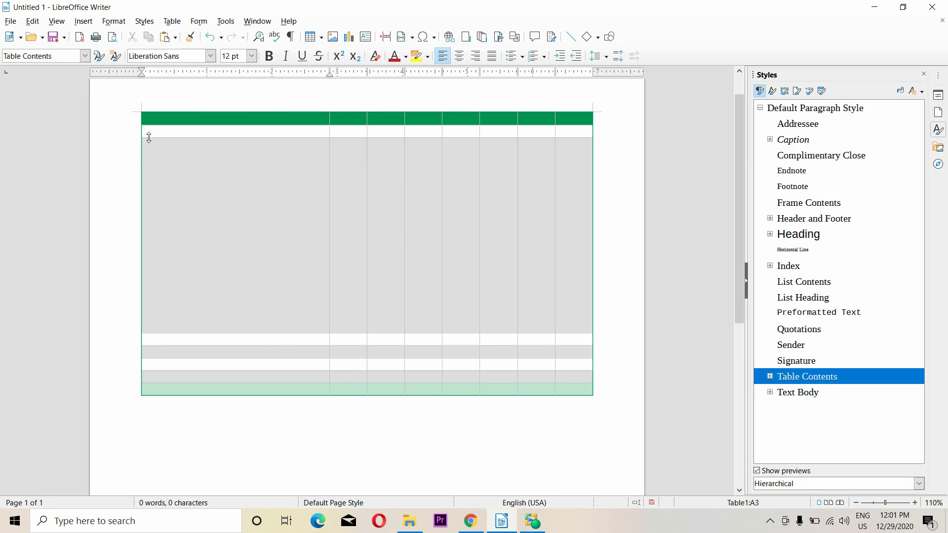
Select the table's third and fourth rows and apply Optimal Row Height to them
drag(146, 144, 570, 340)
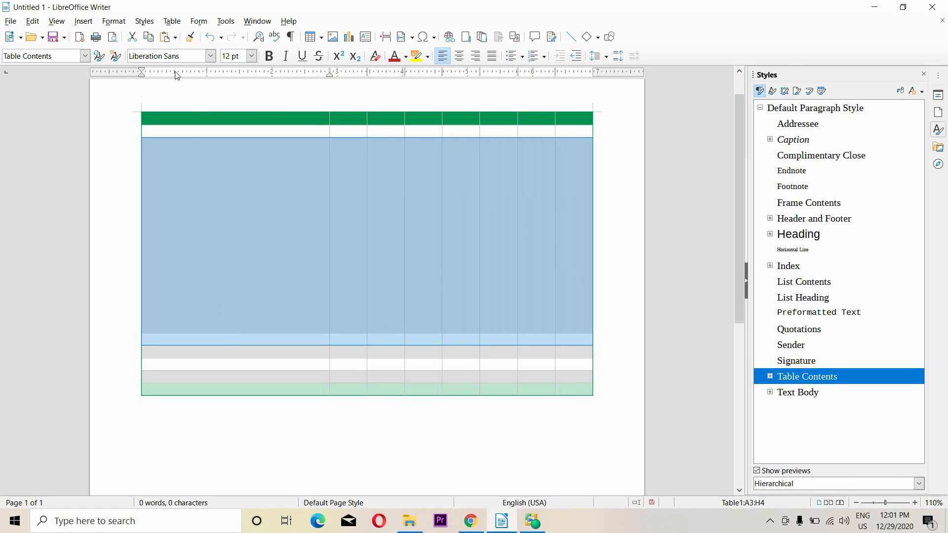
click(173, 21)
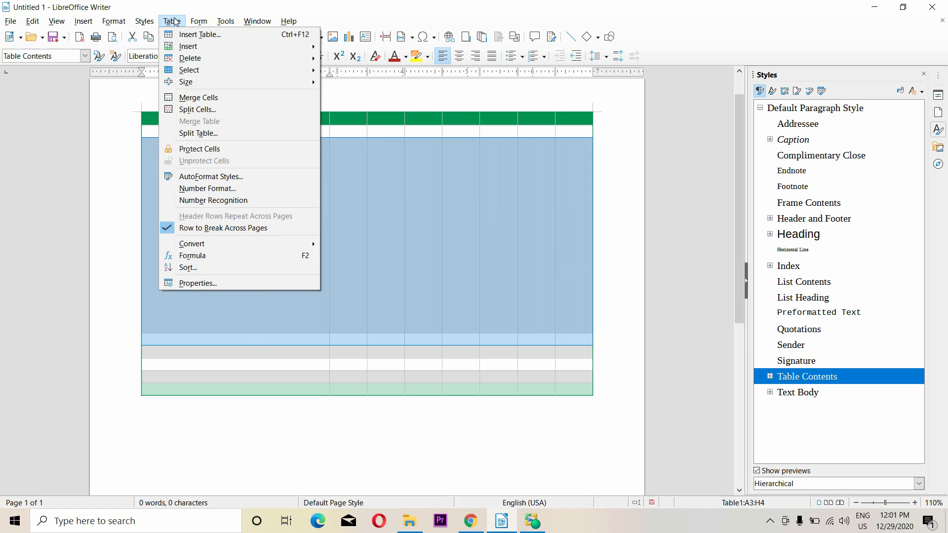
mouse_move(239, 81)
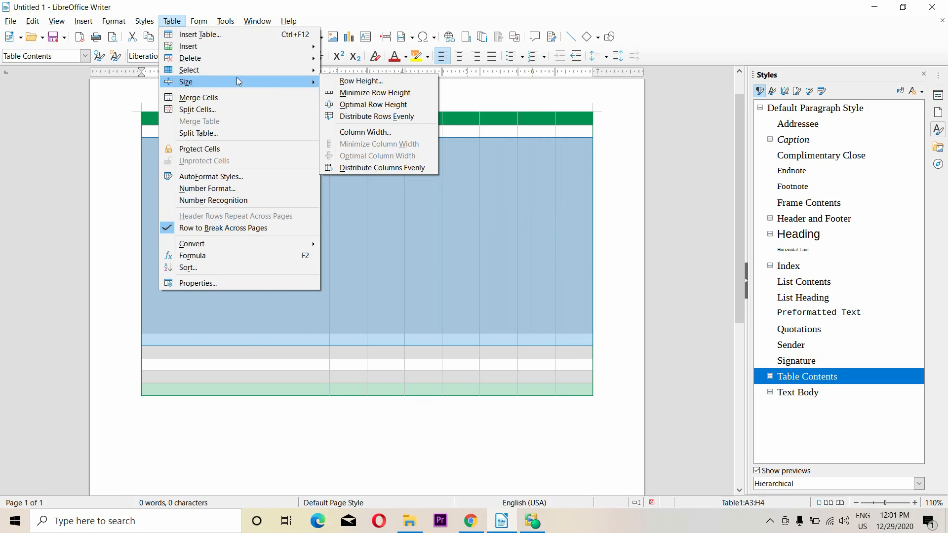
click(367, 105)
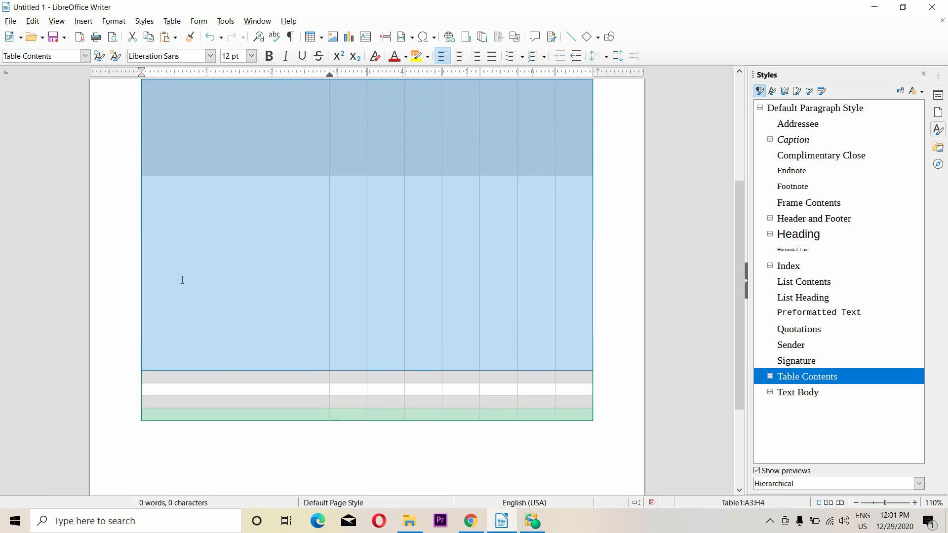
click(178, 322)
scroll(224, 222, up, 3)
scroll(227, 223, down, 3)
scroll(220, 320, up, 3)
scroll(220, 294, down, 3)
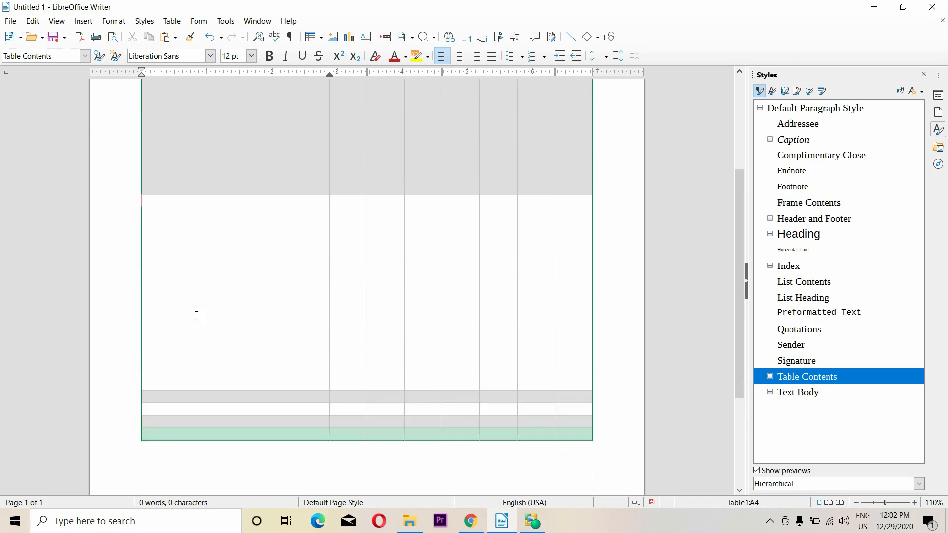
scroll(196, 315, down, 1)
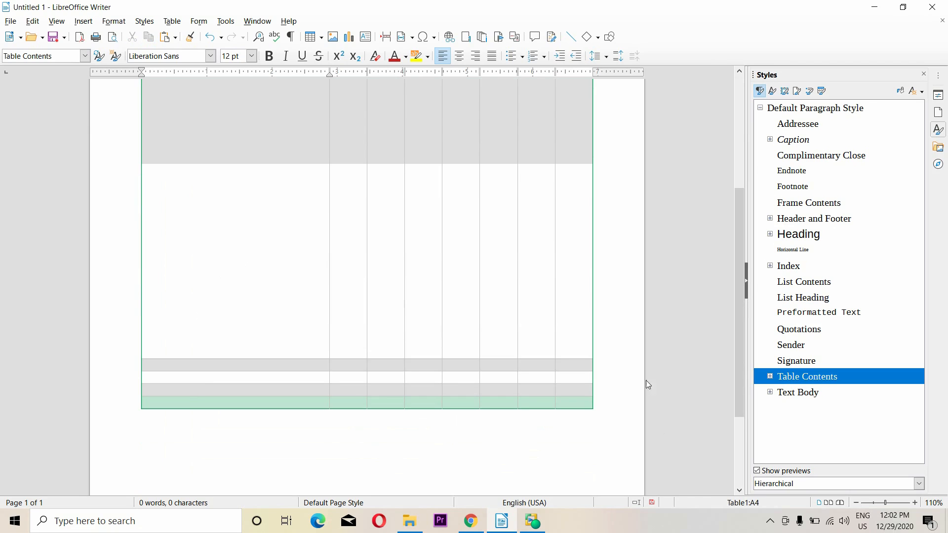
scroll(400, 311, up, 3)
click(172, 21)
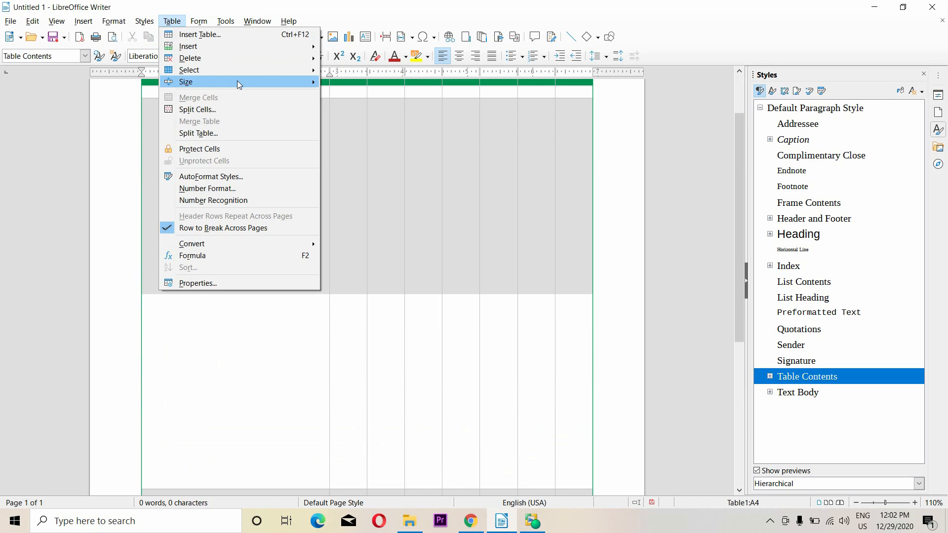
mouse_move(237, 80)
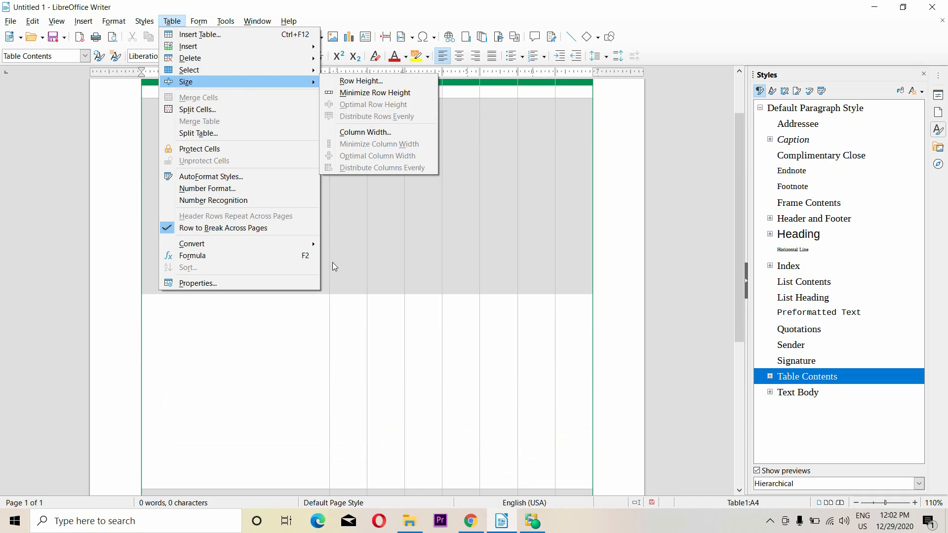
click(353, 266)
scroll(362, 258, up, 2)
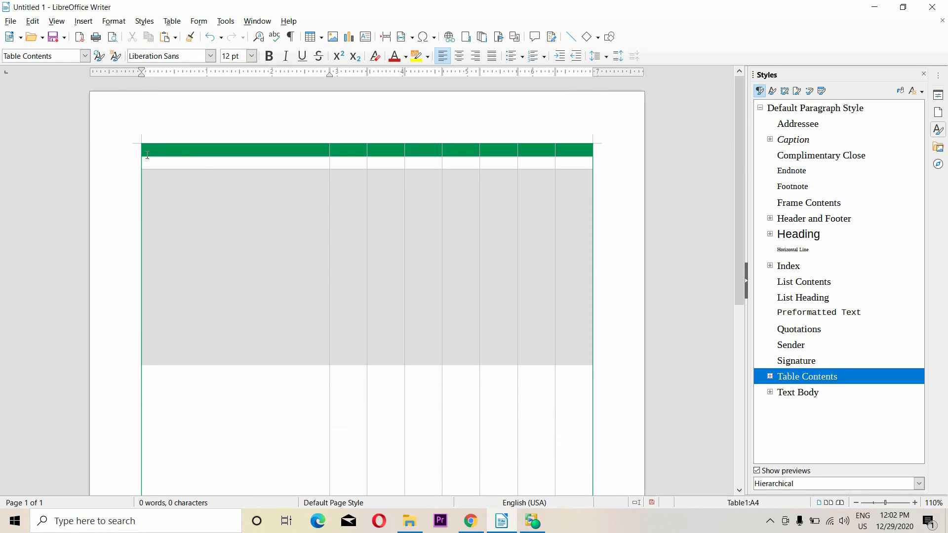
Select every cell of the table and apply Distribute Rows Evenly to all its rows
drag(143, 148, 517, 425)
drag(624, 531, 592, 417)
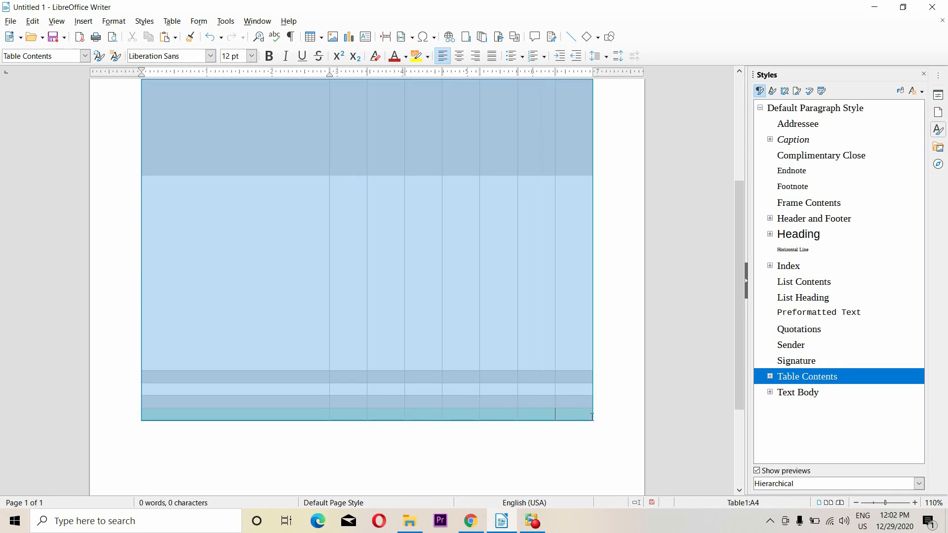
click(172, 20)
mouse_move(243, 81)
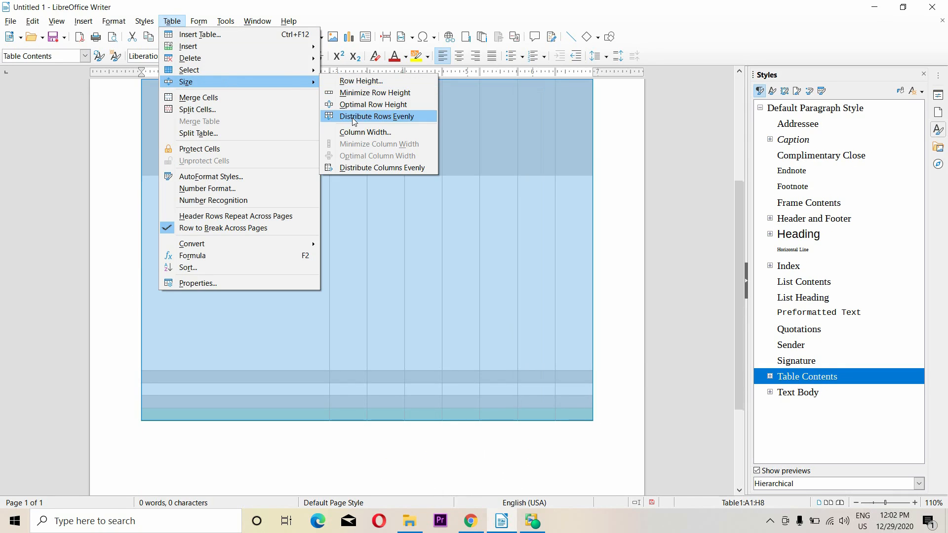
click(377, 117)
scroll(420, 233, up, 15)
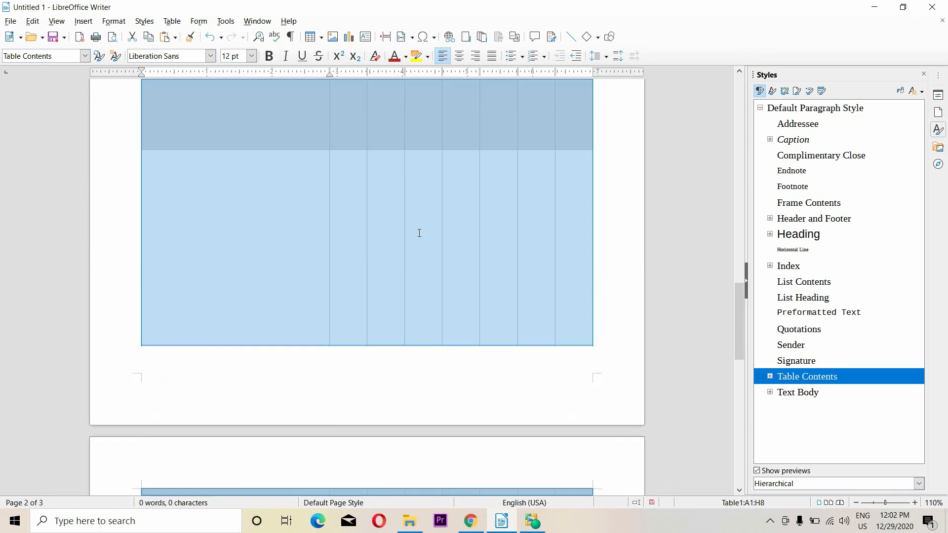
scroll(419, 233, up, 10)
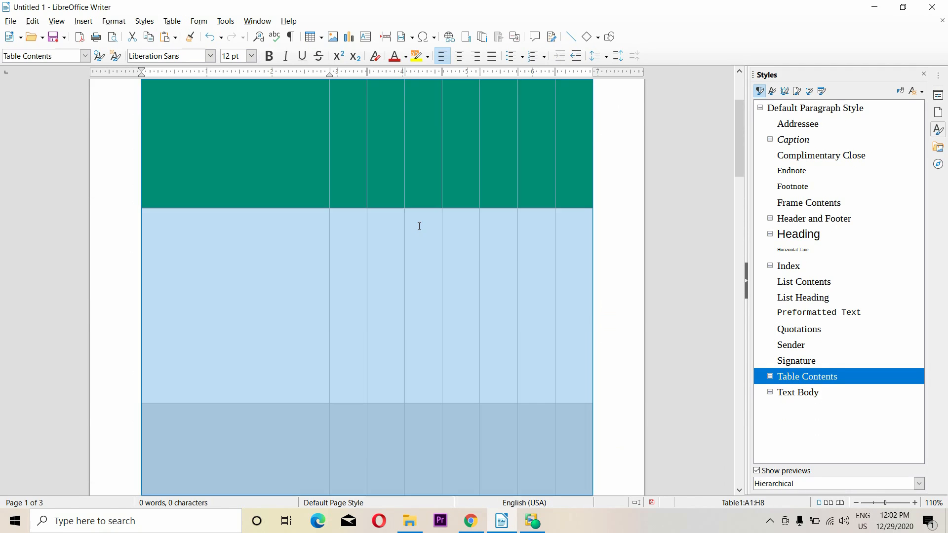
scroll(422, 231, down, 15)
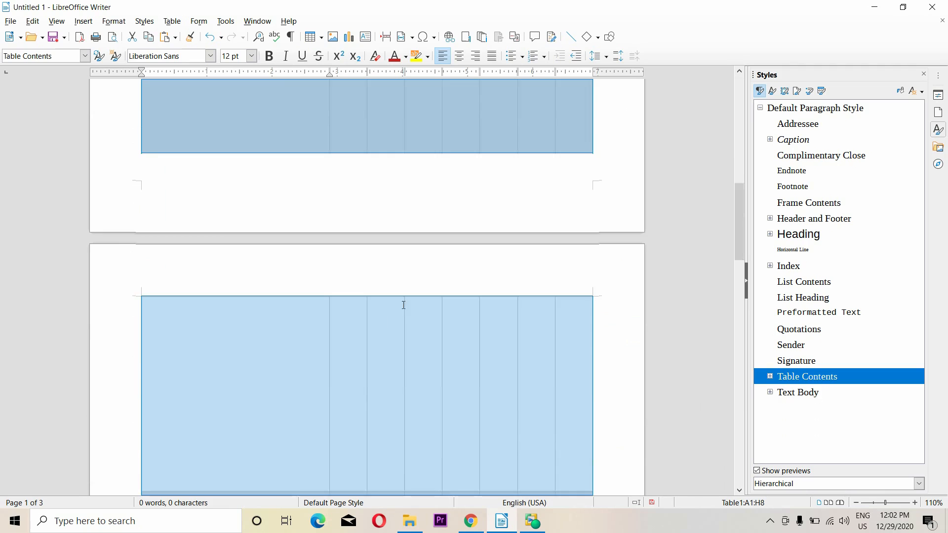
scroll(375, 318, down, 5)
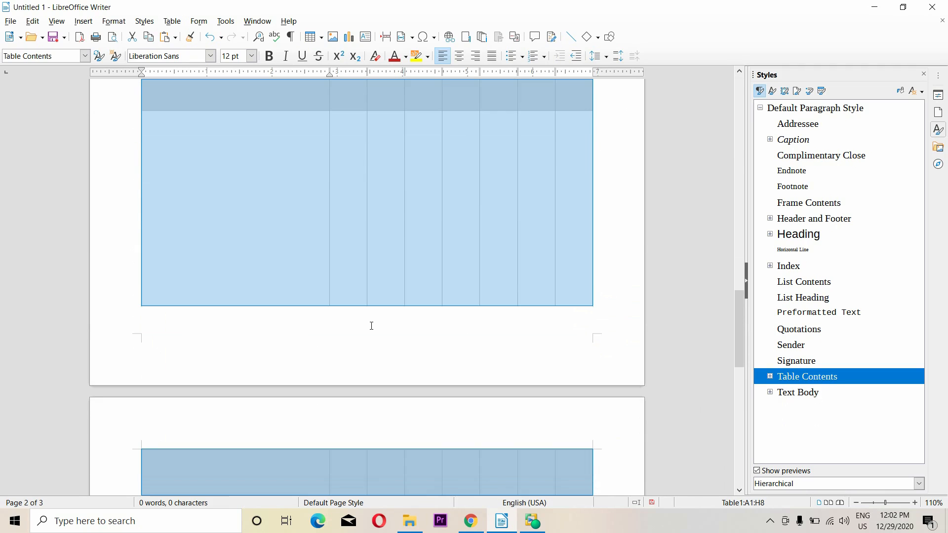
Undo the even row distribution, the optimal row height and the third row's height change
key(ctrl+z)
key(ctrl+z)
key(ctrl+z)
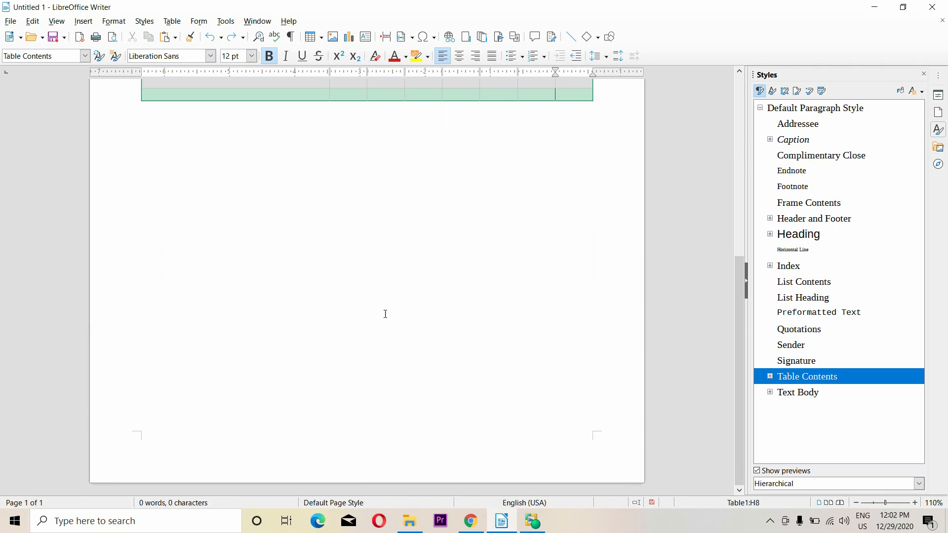
key(ctrl+z)
key(ctrl+z)
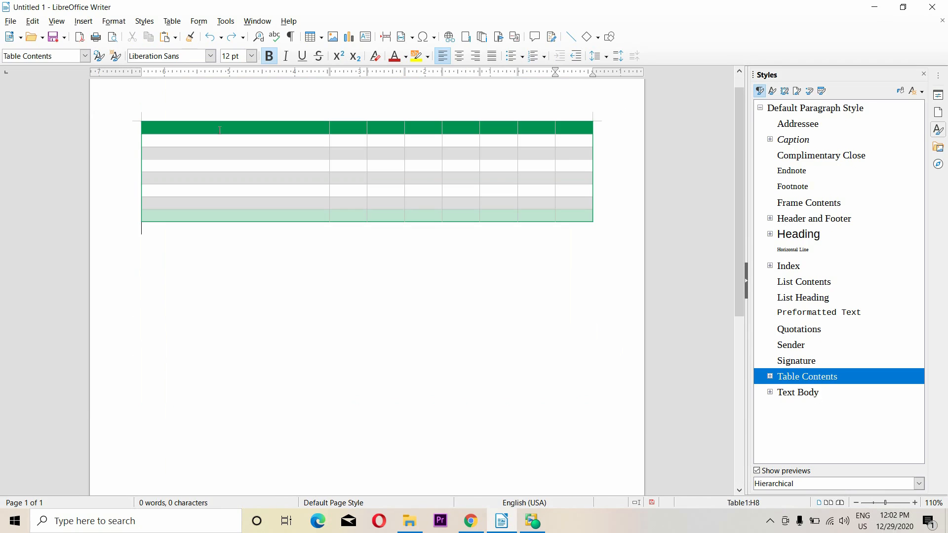
key(ctrl+z)
key(ctrl+z)
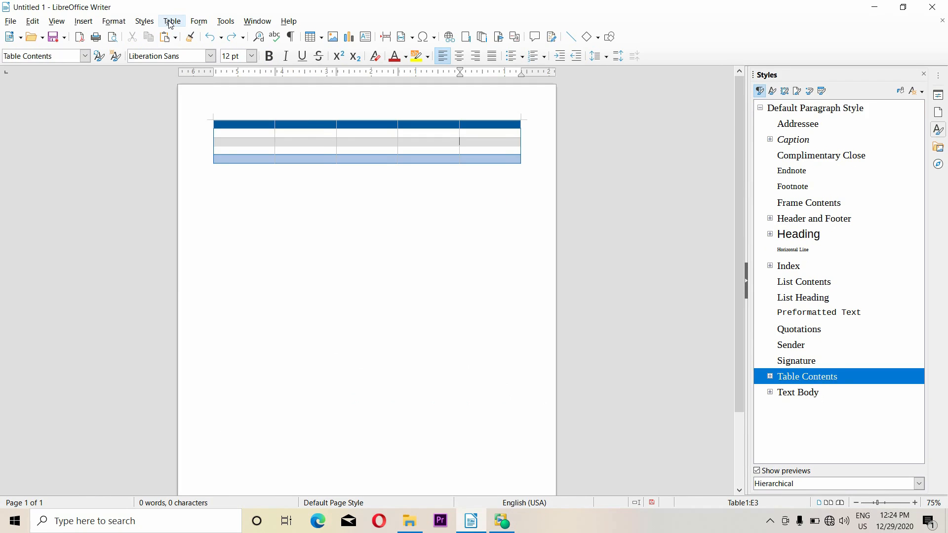
Set the width of the blue table's first column to 2 inches
click(171, 23)
mouse_move(200, 24)
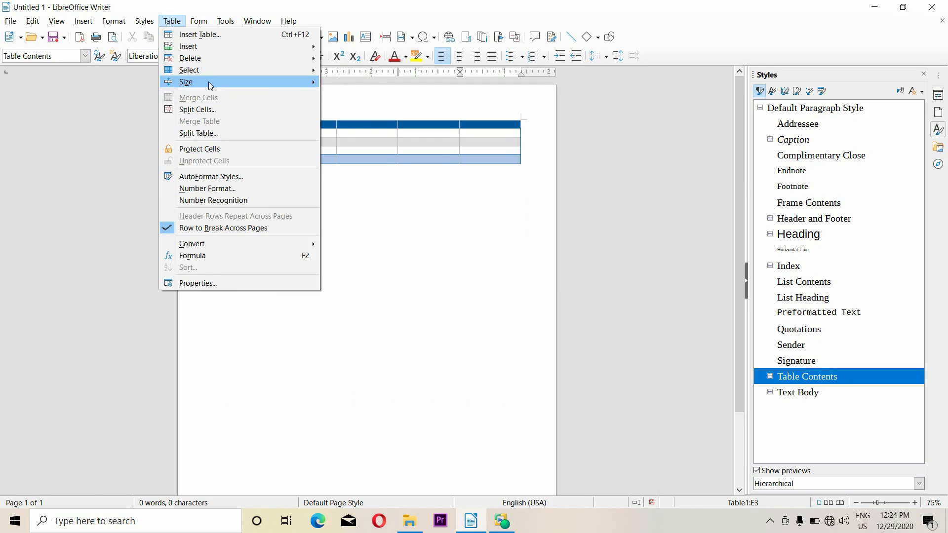
mouse_move(228, 82)
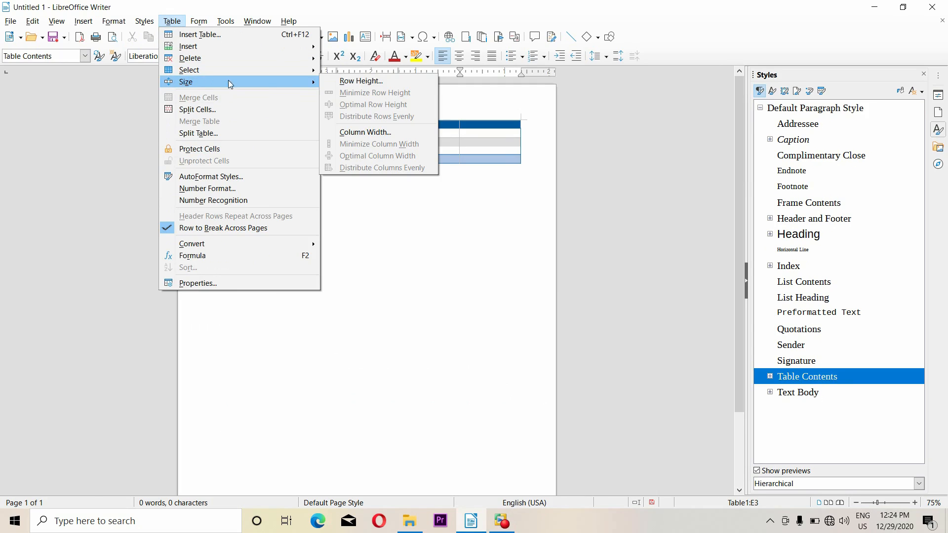
click(370, 133)
drag(447, 214, 459, 185)
click(493, 220)
click(493, 219)
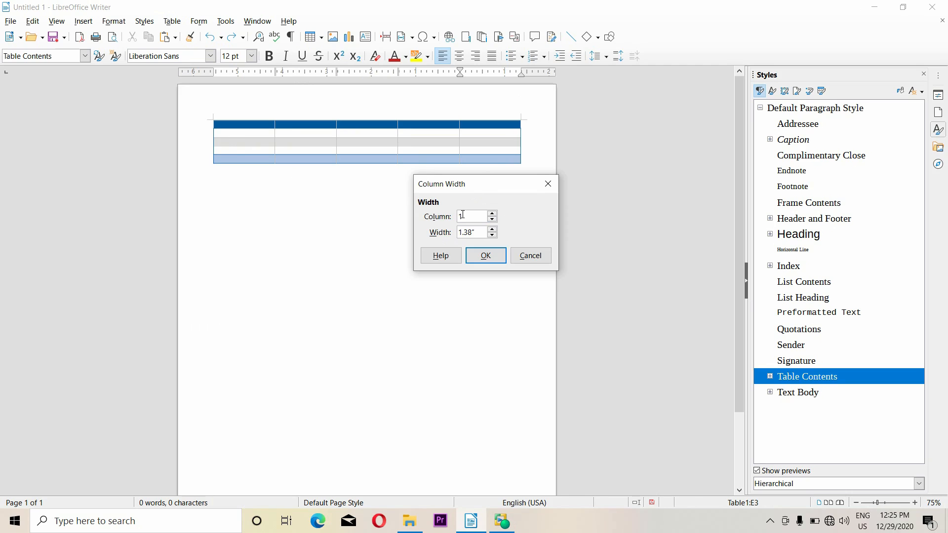
drag(466, 185, 444, 173)
key(Tab)
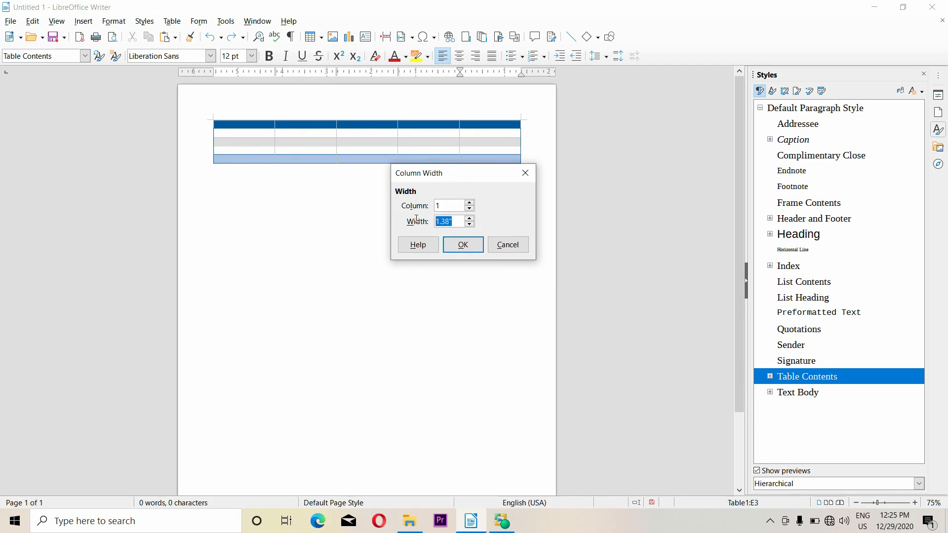
text(2)
click(463, 246)
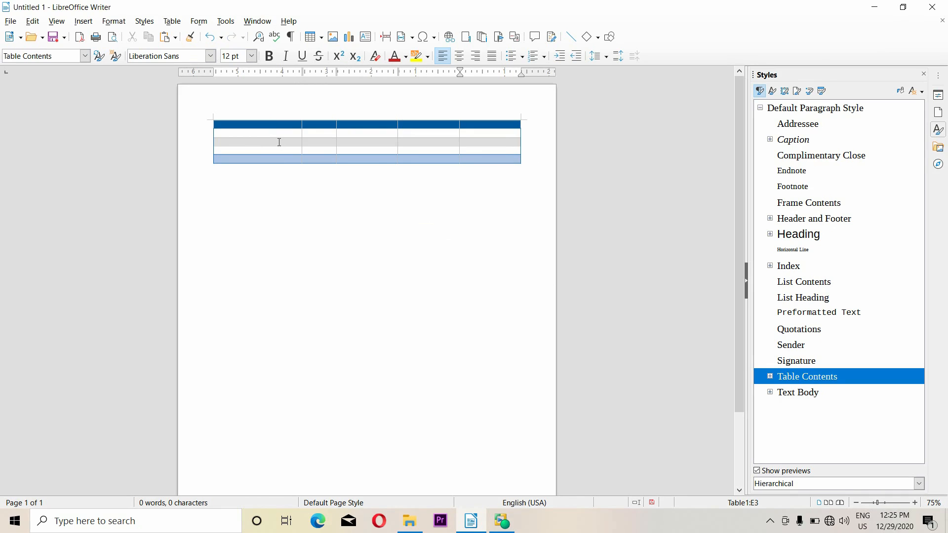
click(172, 21)
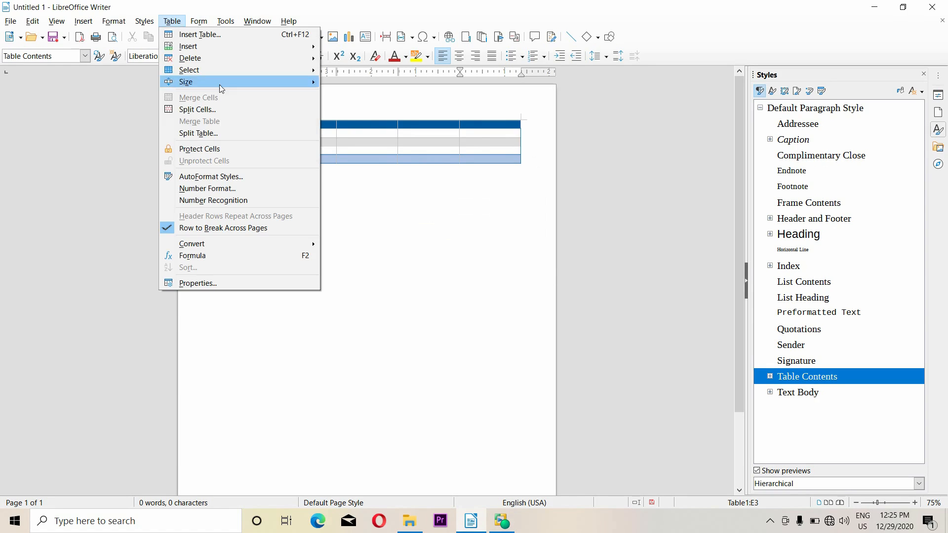
mouse_move(253, 83)
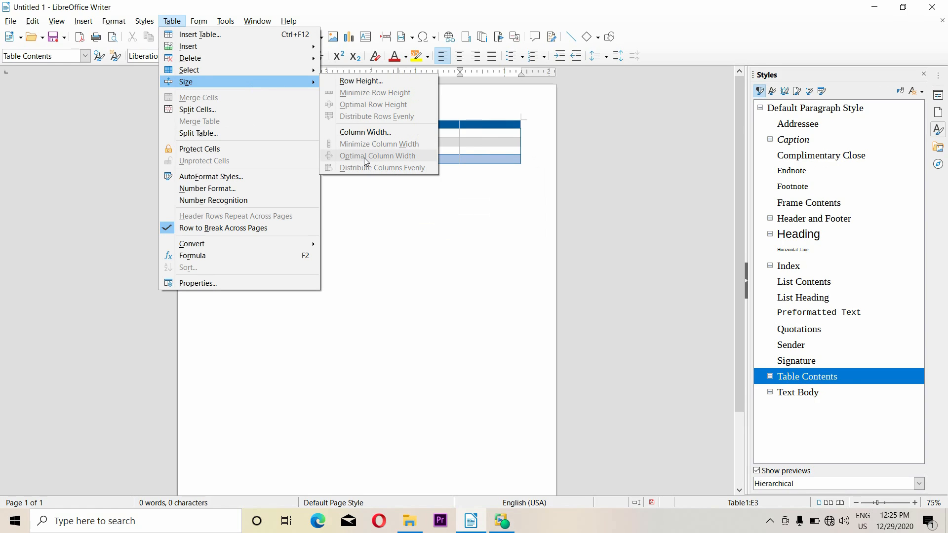
click(467, 145)
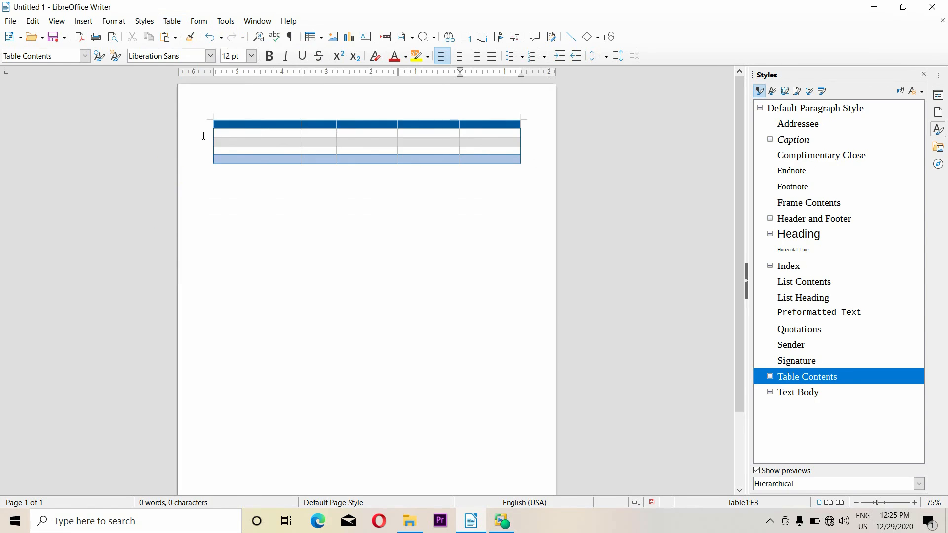
drag(267, 137, 316, 150)
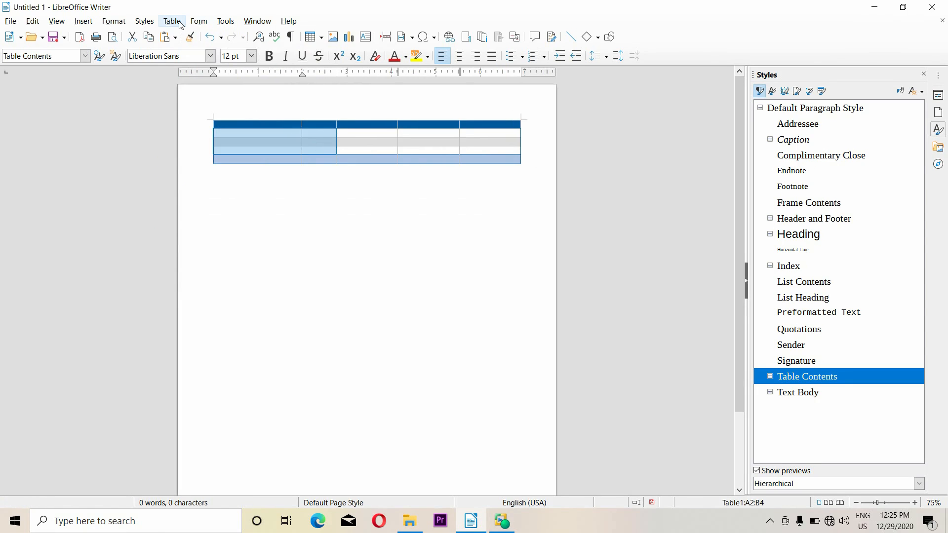
click(338, 141)
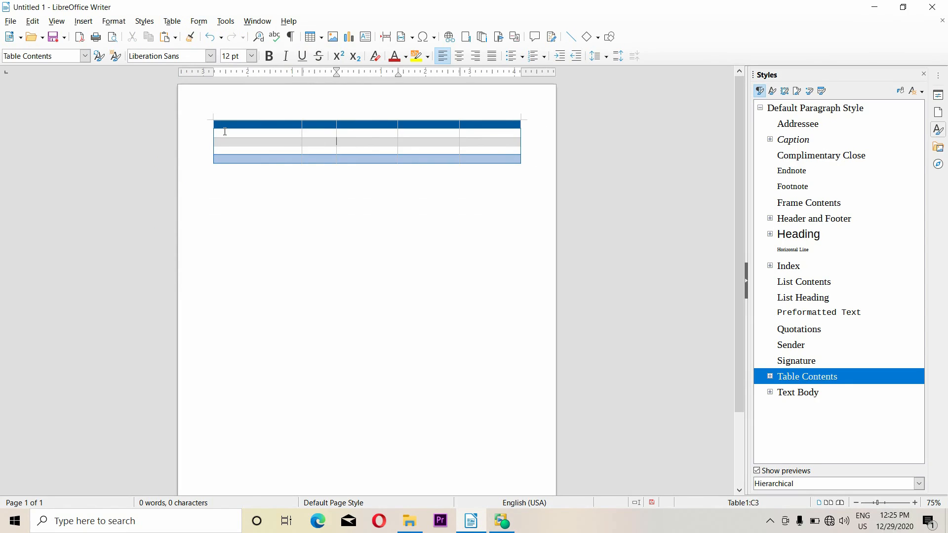
Select all cells of the table and distribute its columns evenly
drag(216, 126, 511, 163)
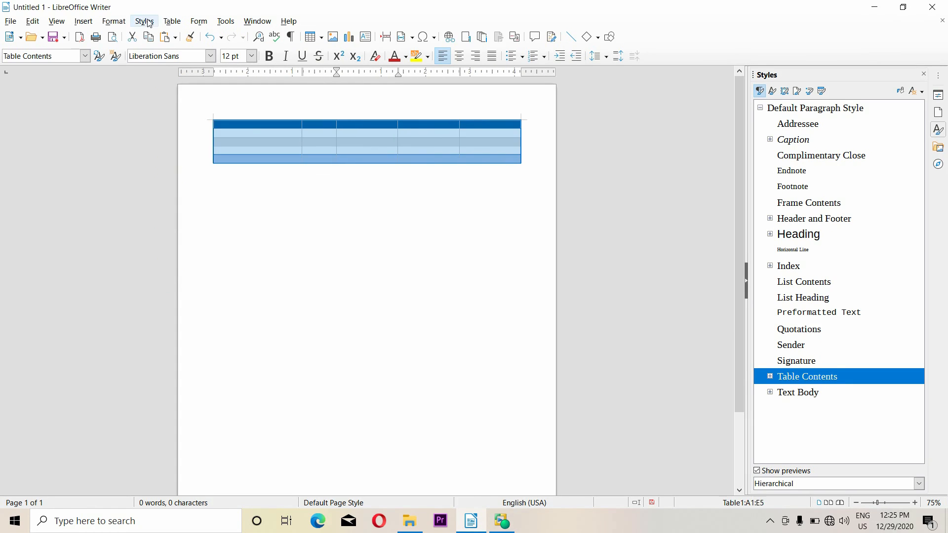
click(172, 21)
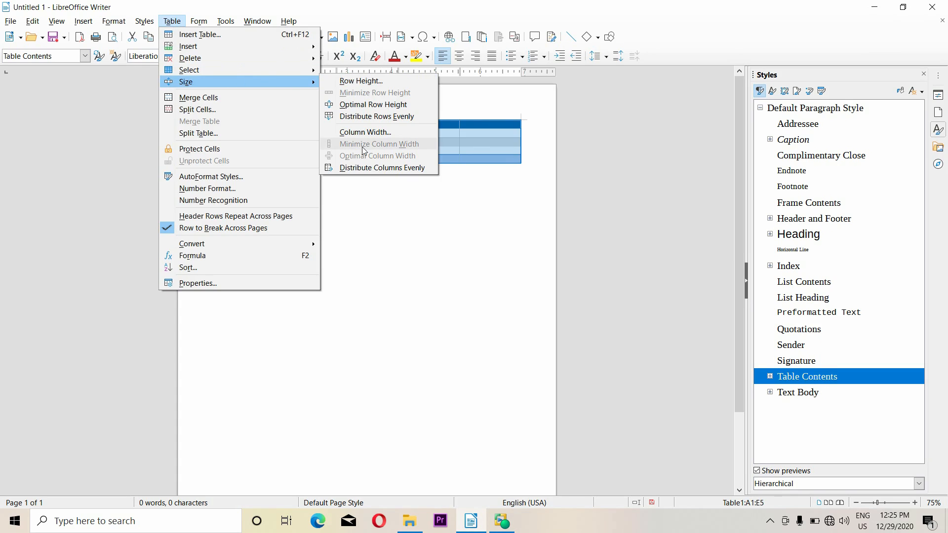
click(367, 168)
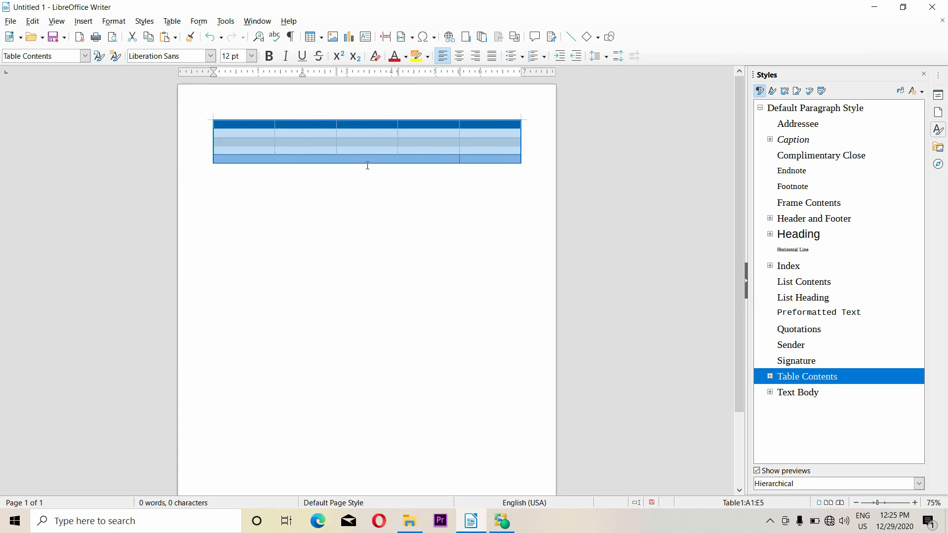
click(344, 211)
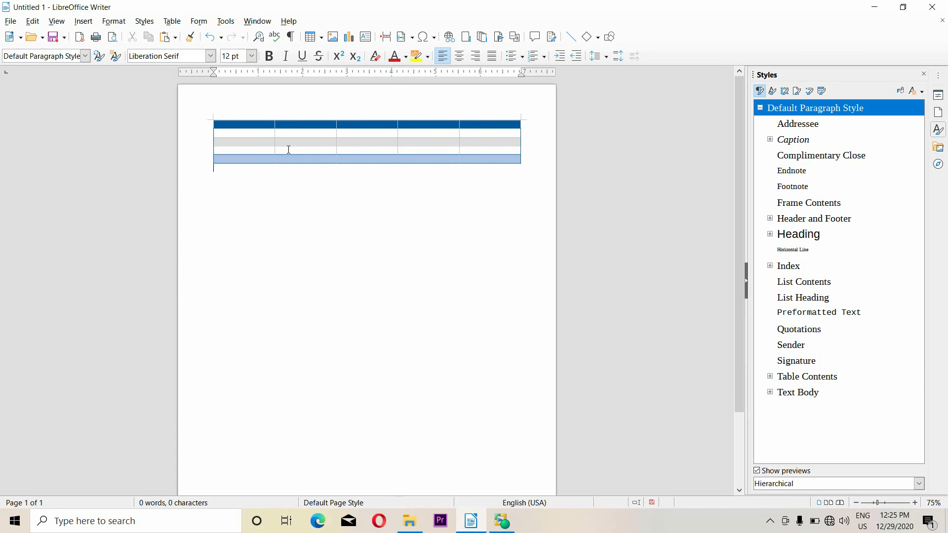
click(172, 21)
mouse_move(276, 82)
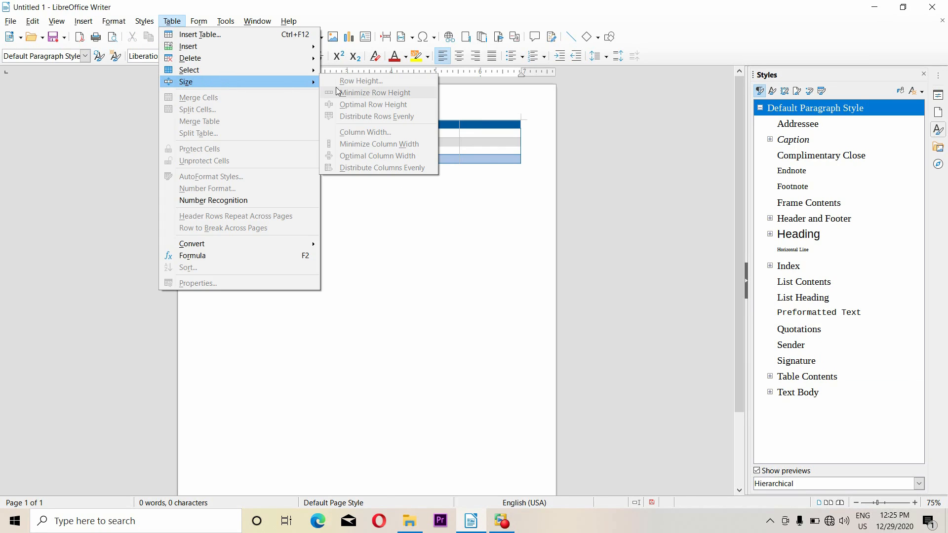
click(403, 246)
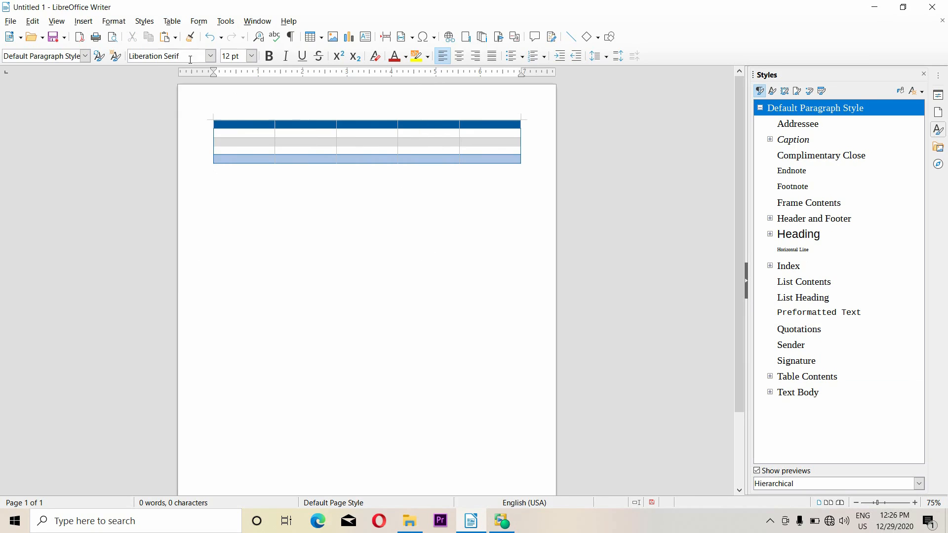
click(171, 21)
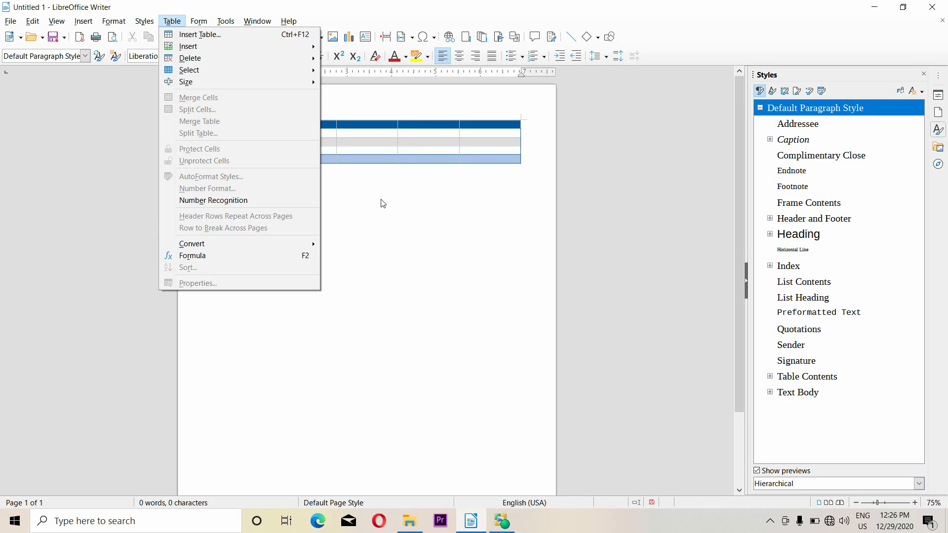
click(376, 224)
click(502, 521)
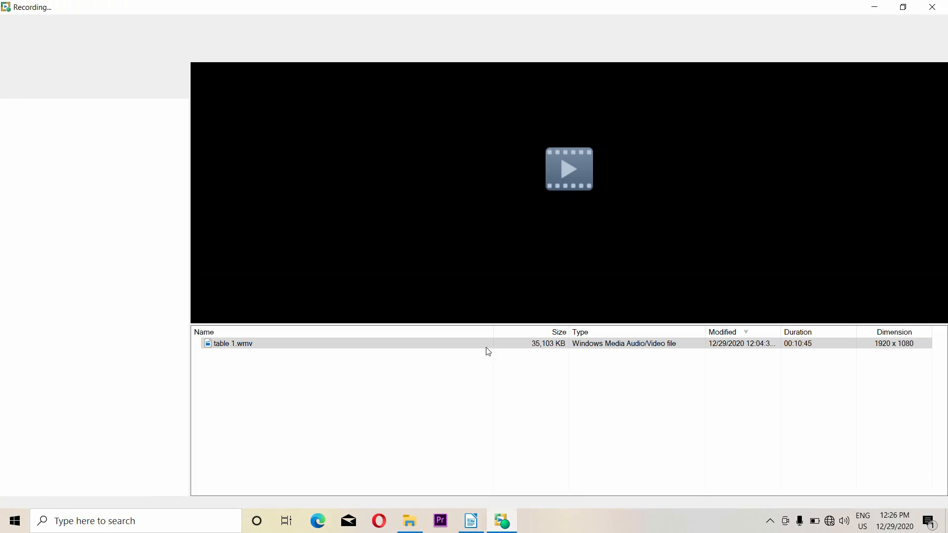